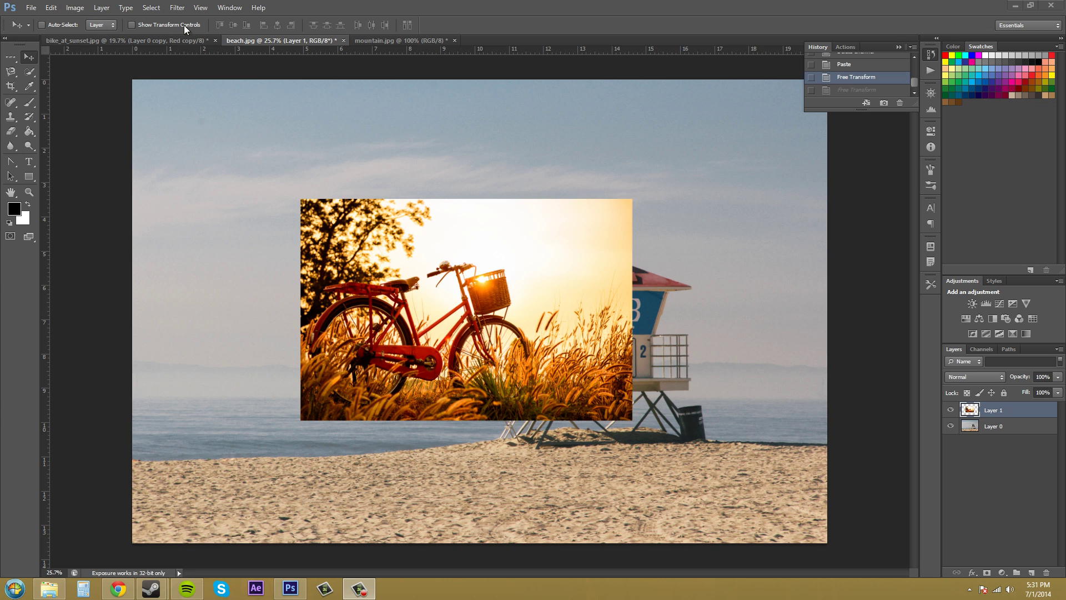
- Toggle the beach background Layer 0 off and back on, then reselect the bicycle Layer 1
left_click(51, 7)
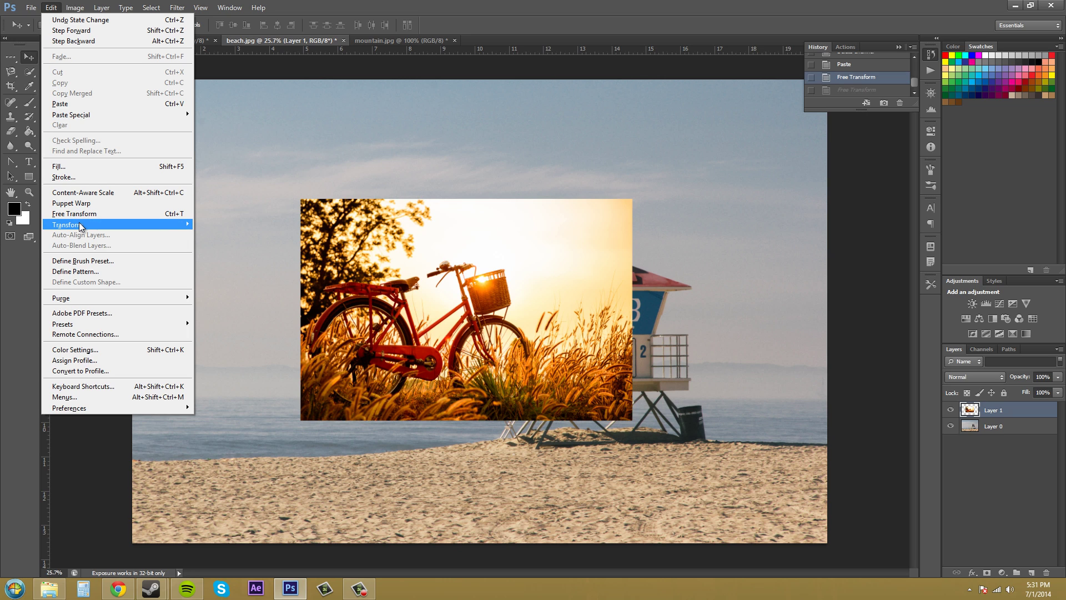
mouse_move(80, 225)
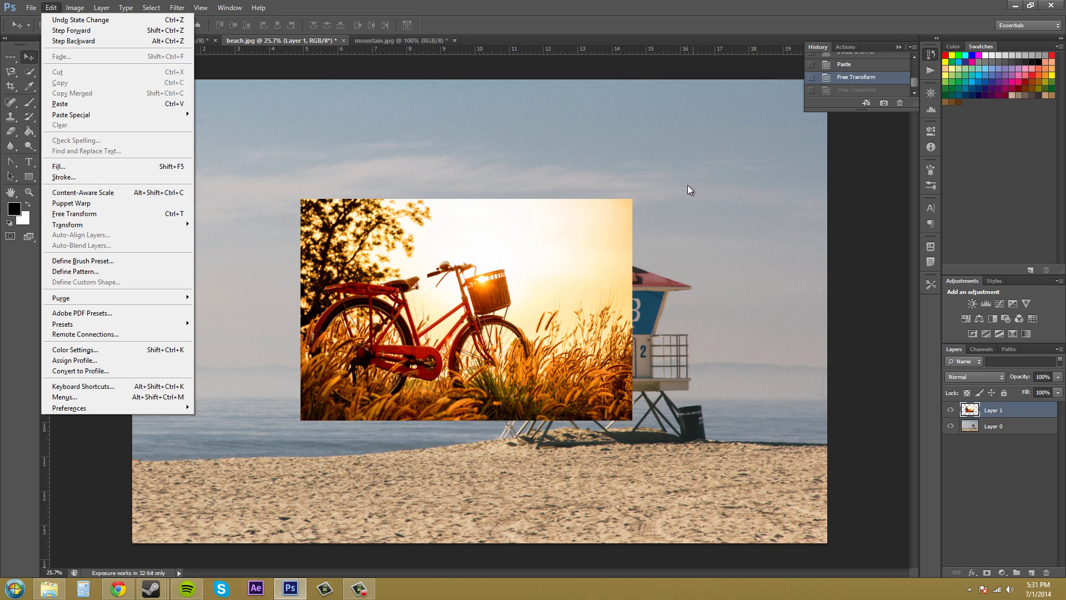
left_click(838, 260)
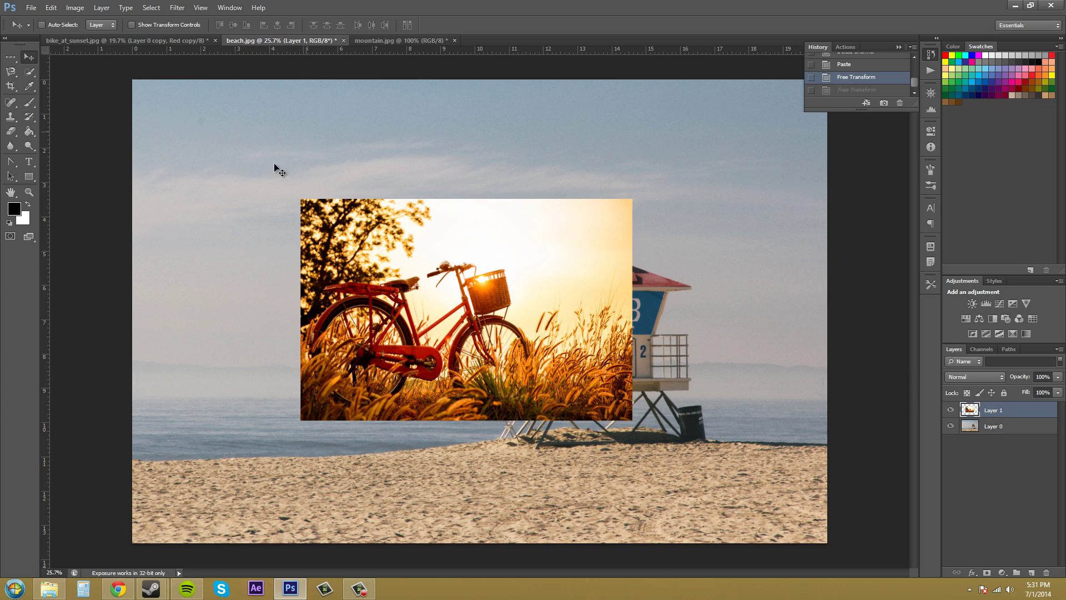
left_click(997, 427)
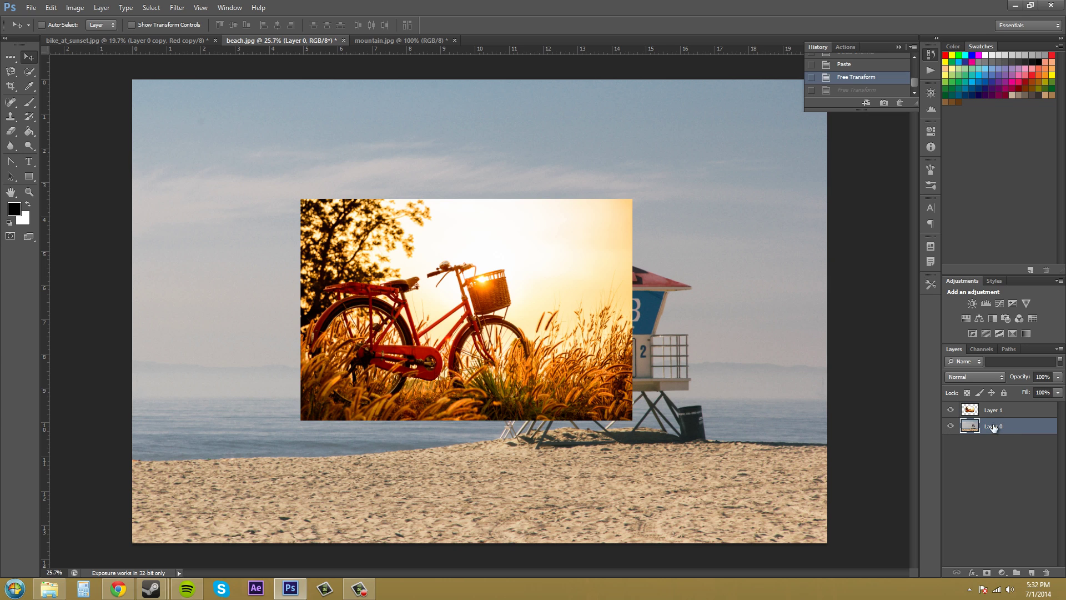
left_click(951, 426)
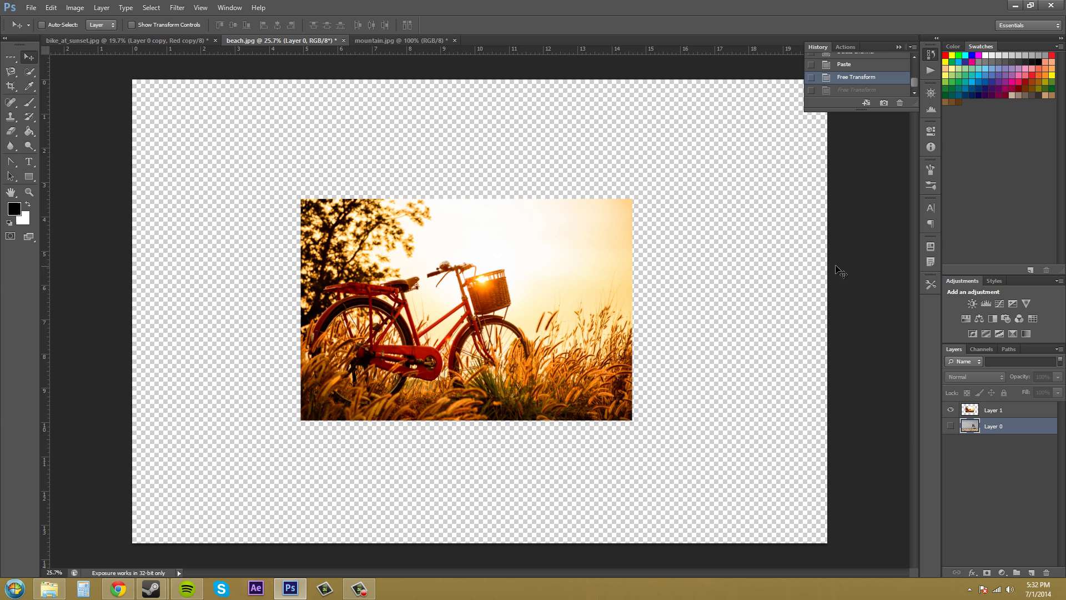
left_click(951, 427)
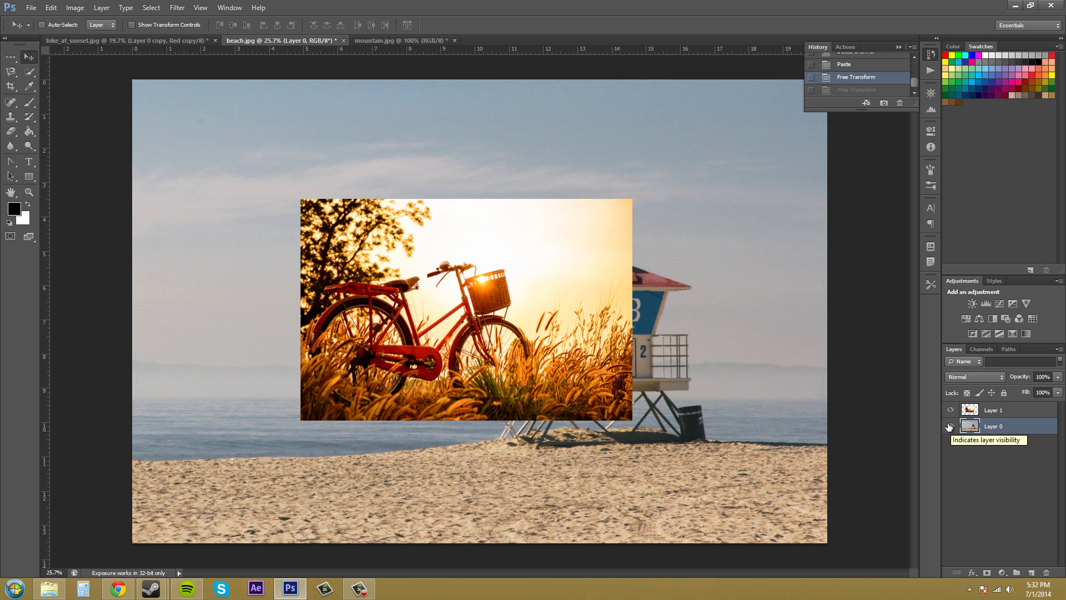
left_click(994, 412)
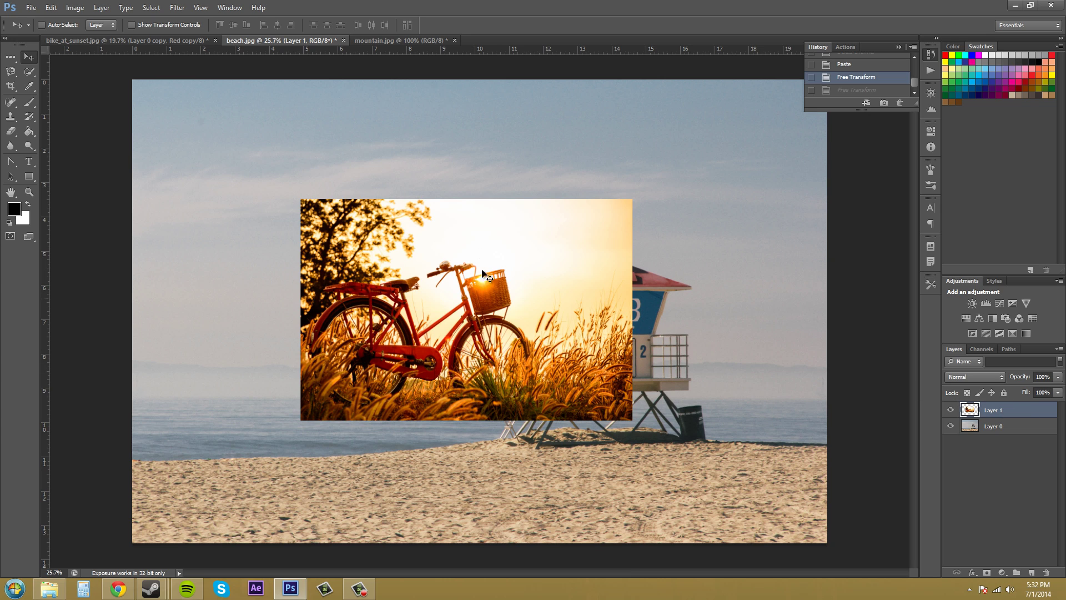
- Free-transform the bicycle photo, shifting it down-left and pulling its top-right corner outward
left_click(49, 9)
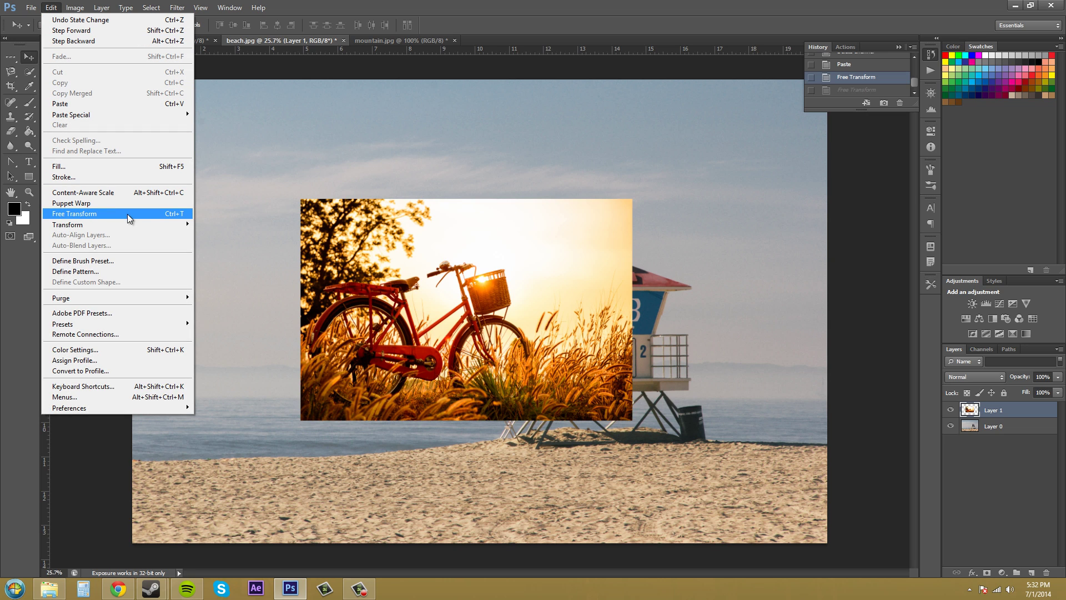
left_click(185, 214)
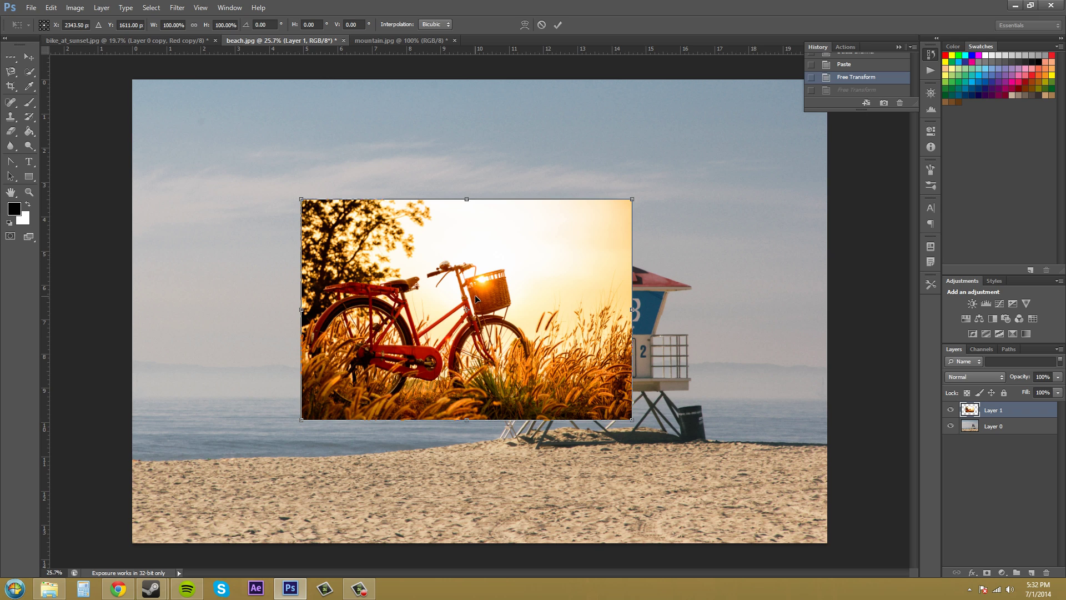
left_click_drag(468, 288, 432, 341)
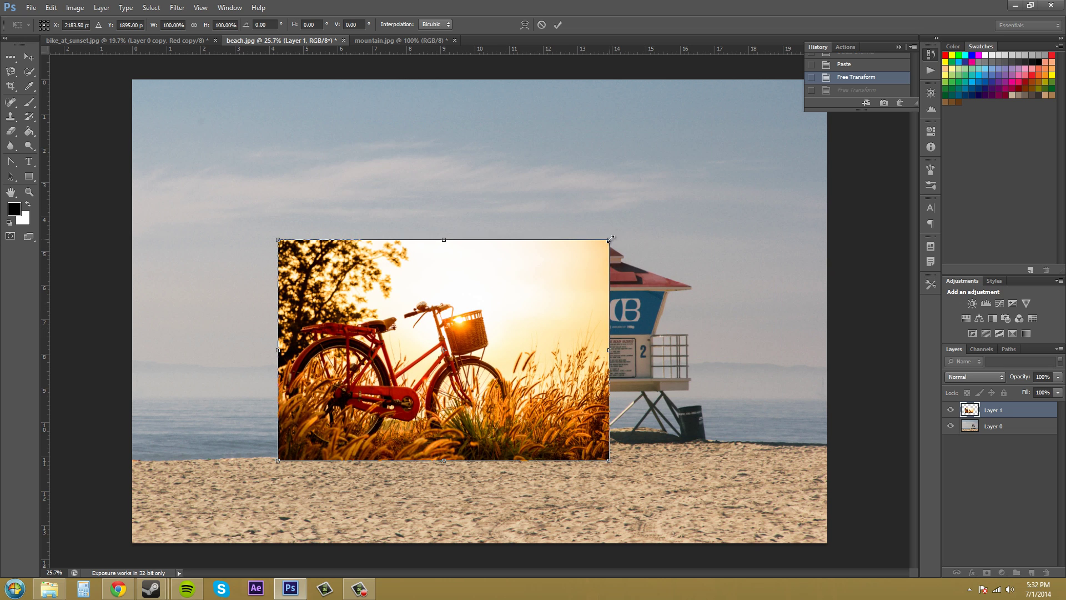
left_click_drag(613, 237, 652, 232)
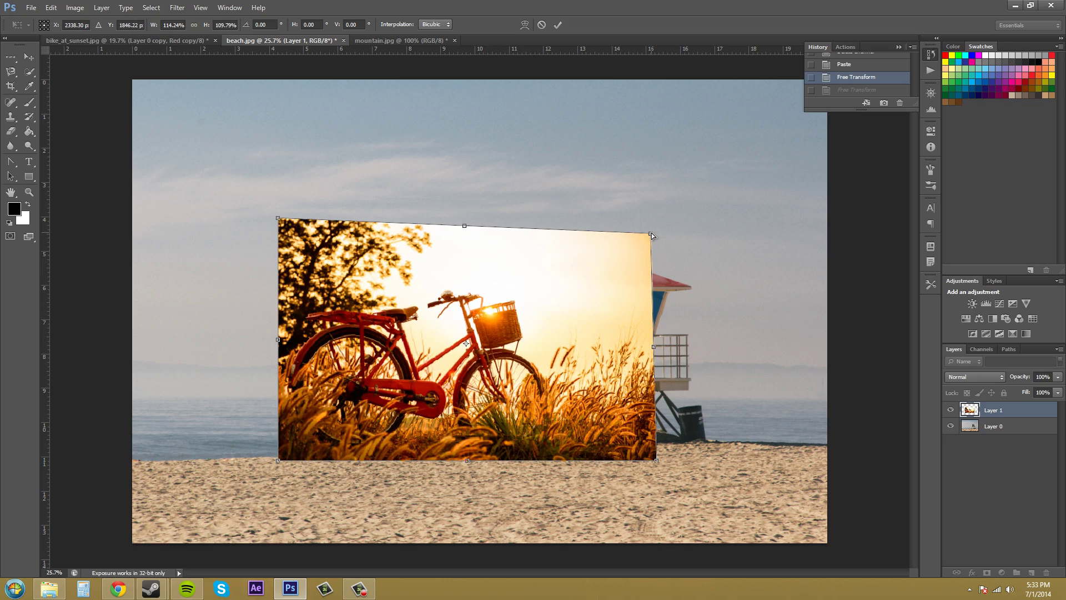
- Undo the corner distortion, raise the photo over the tower, and test undone width and height stretches
key("ctrl+z")
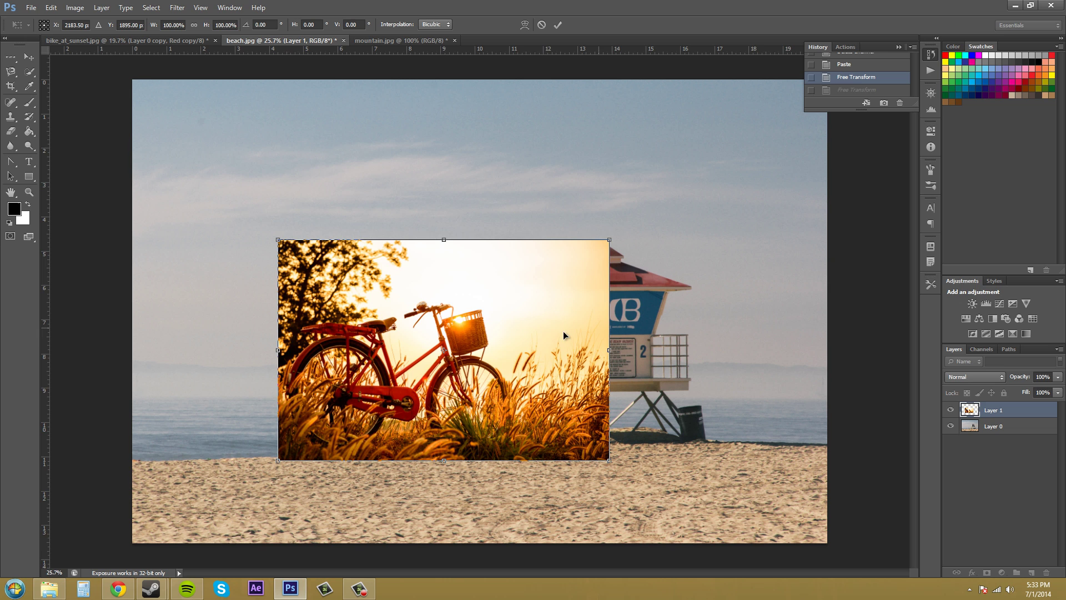
left_click_drag(542, 333, 551, 255)
left_click_drag(618, 273, 682, 280)
key("ctrl+z")
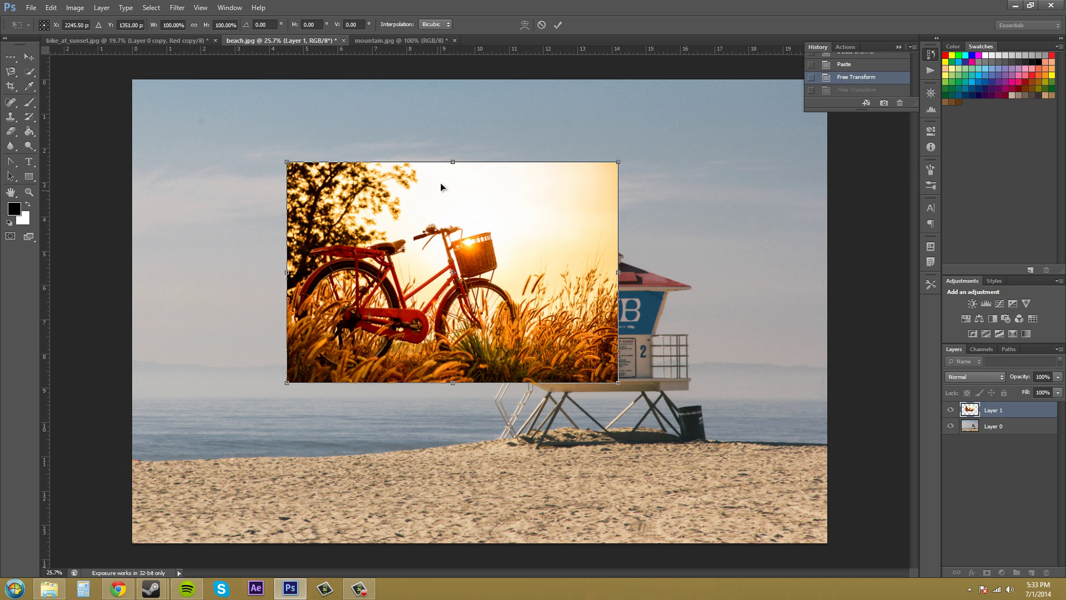
left_click_drag(453, 162, 455, 111)
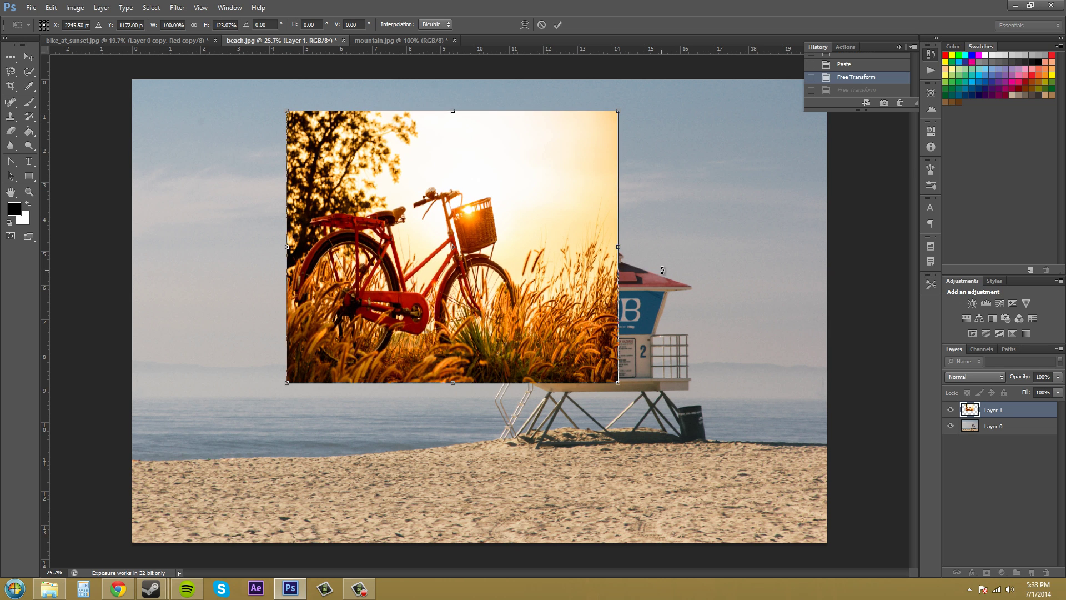
key("ctrl+z")
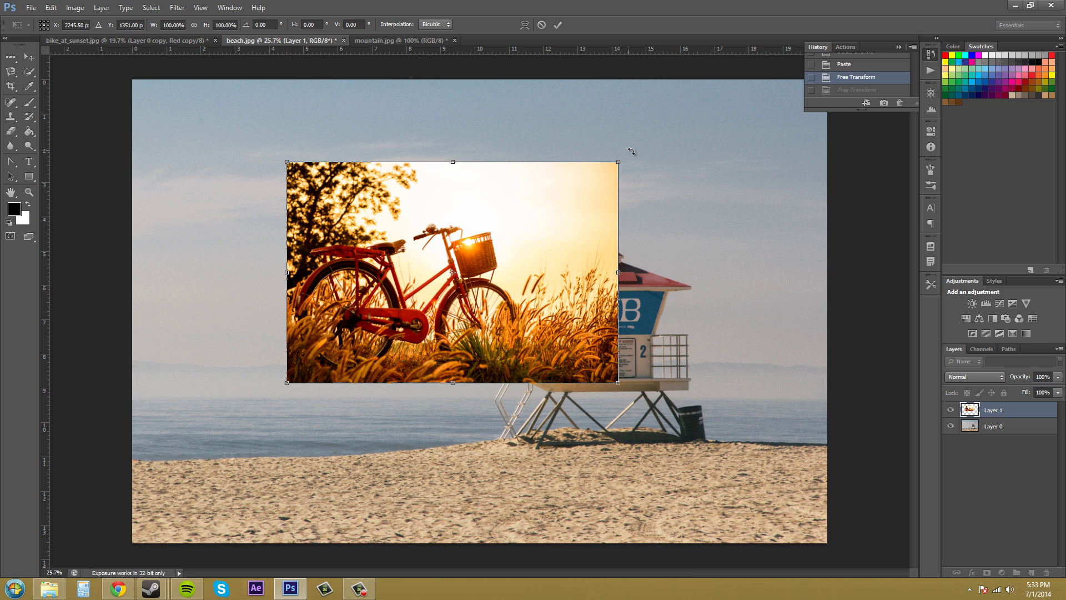
- Try rotating the photo about 30°, then around a pivot moved up-right, undoing both
left_click_drag(631, 156, 591, 271)
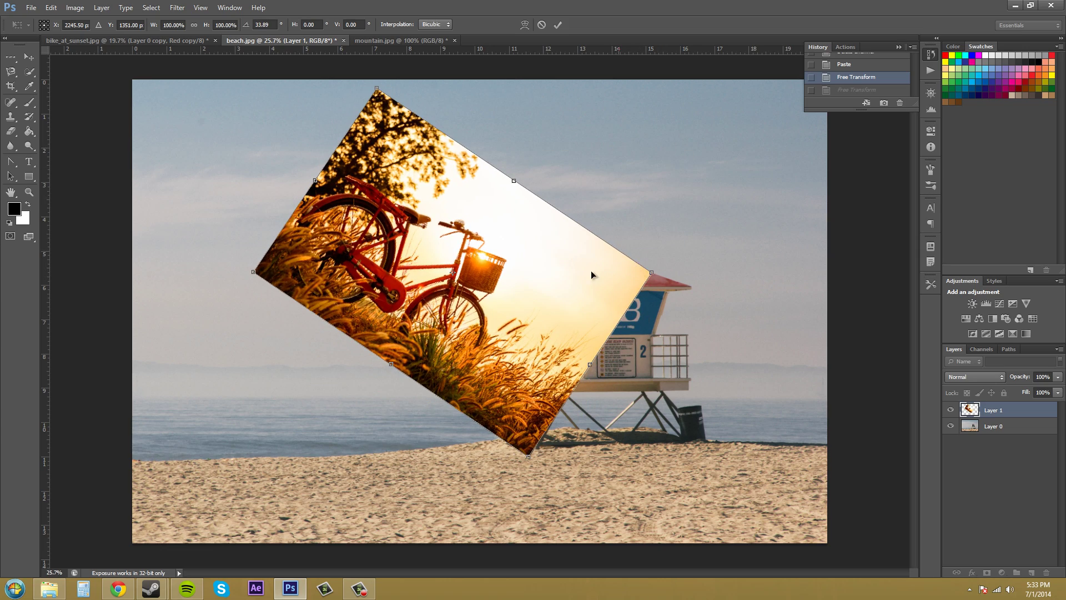
key("ctrl+z")
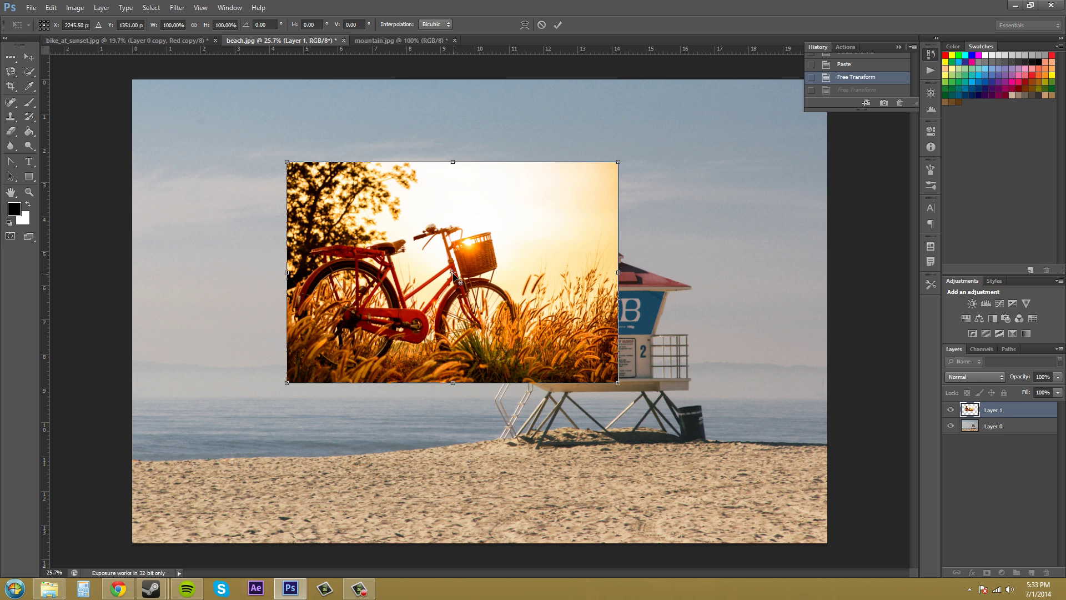
left_click_drag(454, 276, 580, 197)
left_click_drag(634, 162, 563, 139)
key("ctrl+z")
- Commit the raised photo's transform, browse Image > Adjustments, and show the Edit > Transform submenu
key("Return")
left_click(75, 8)
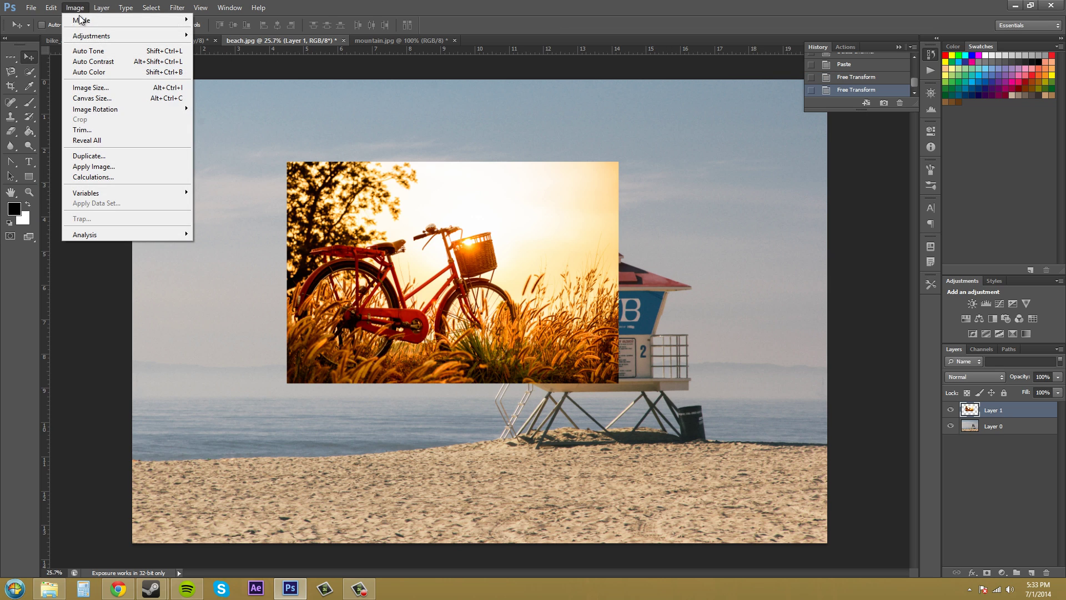
mouse_move(81, 36)
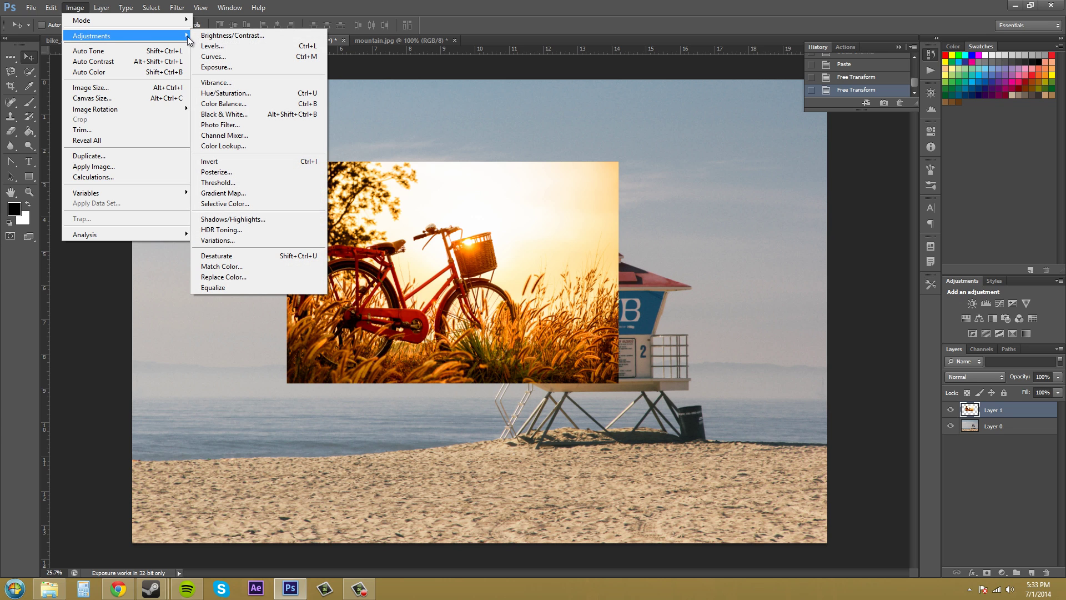
mouse_move(51, 8)
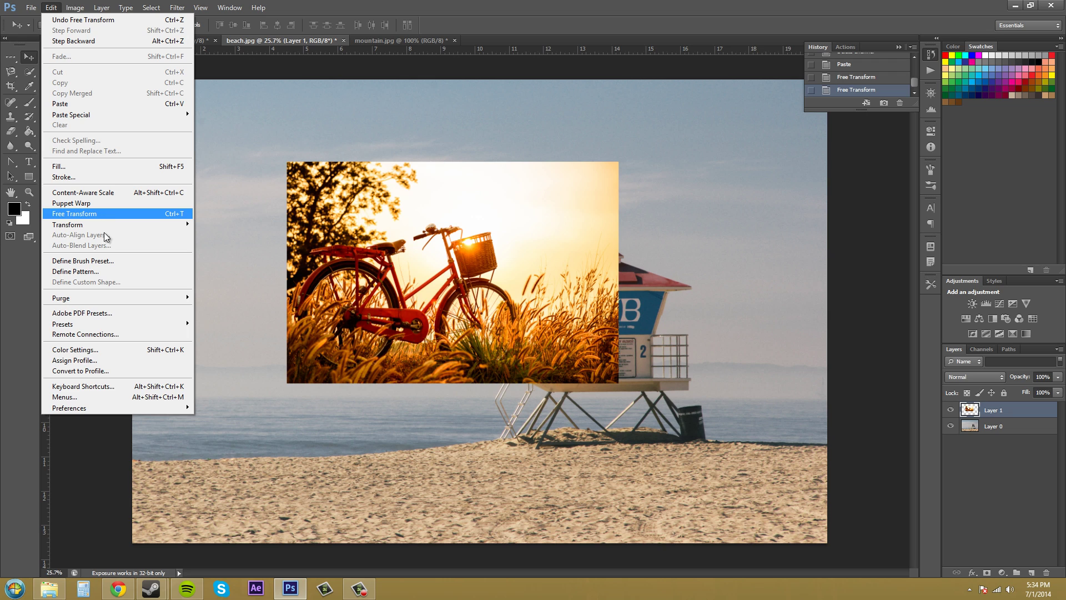
mouse_move(111, 226)
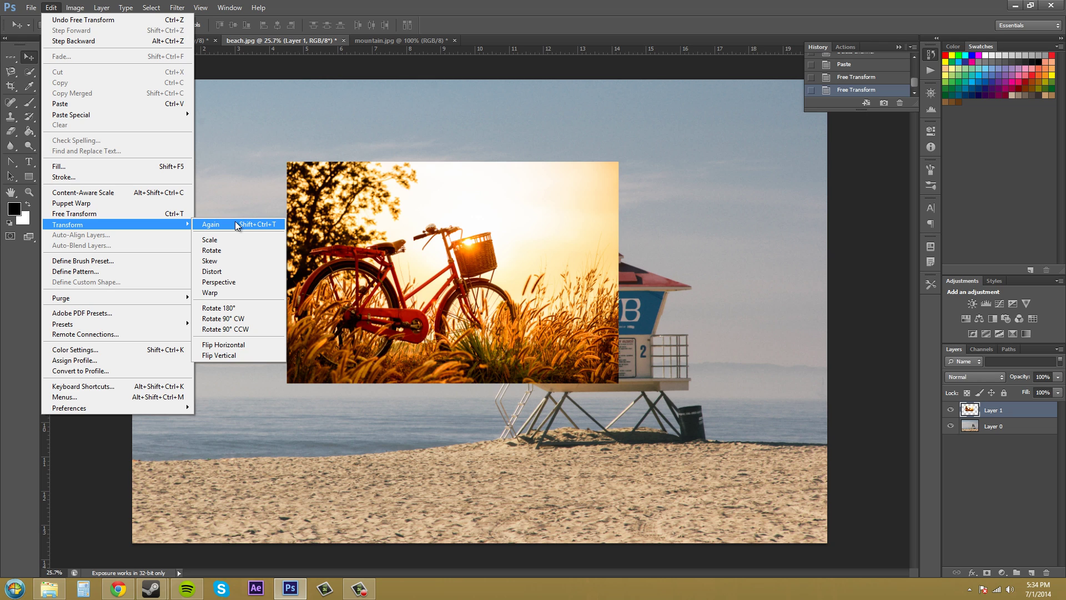
- Scale the bicycle layer from its corner and commit the resize
left_click(227, 241)
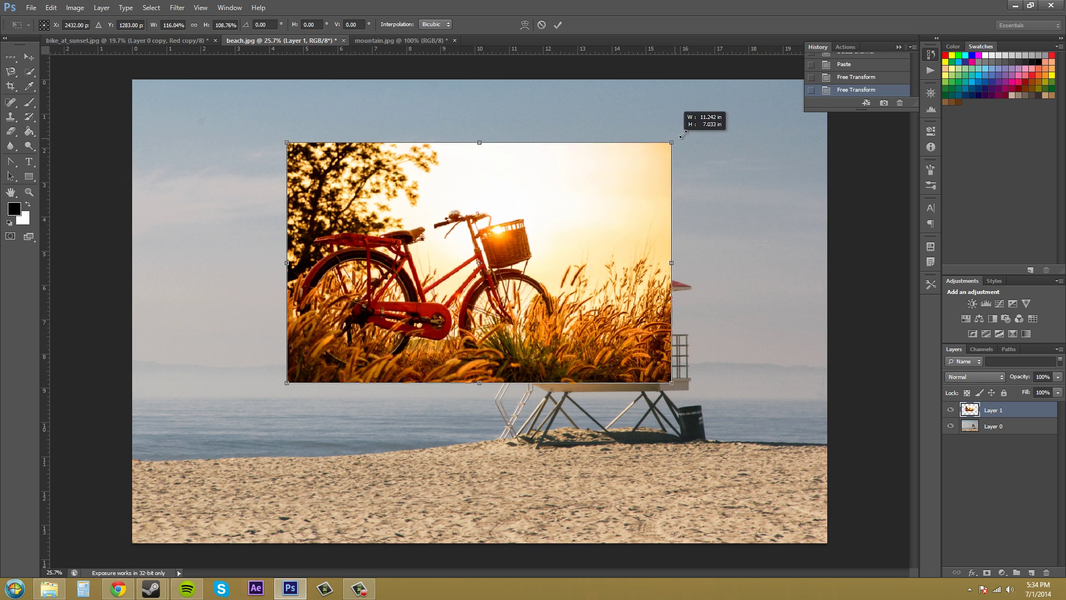
left_click_drag(683, 135, 643, 120)
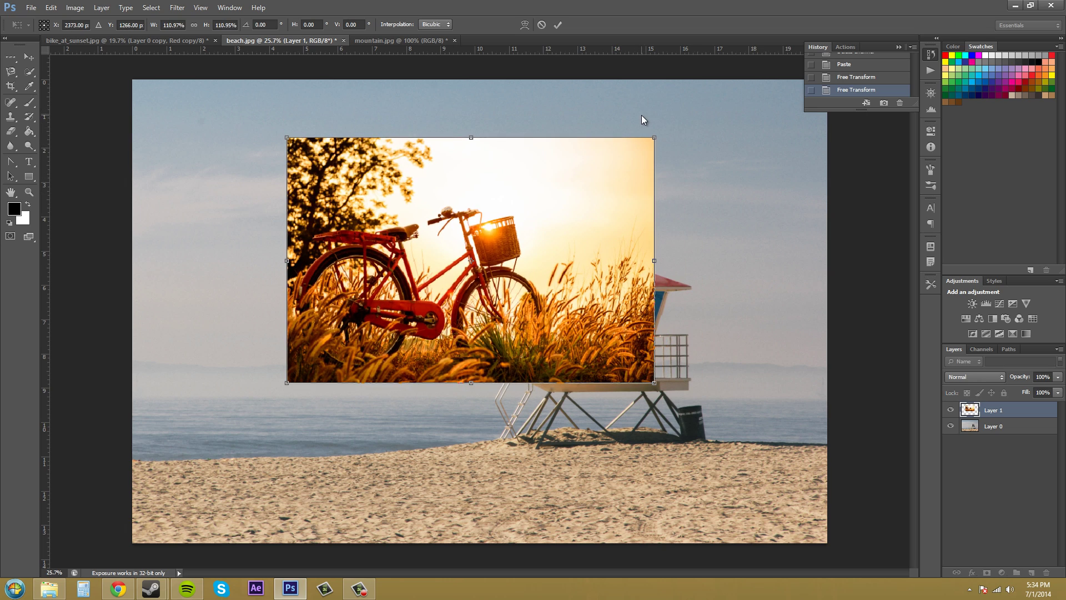
key("Return")
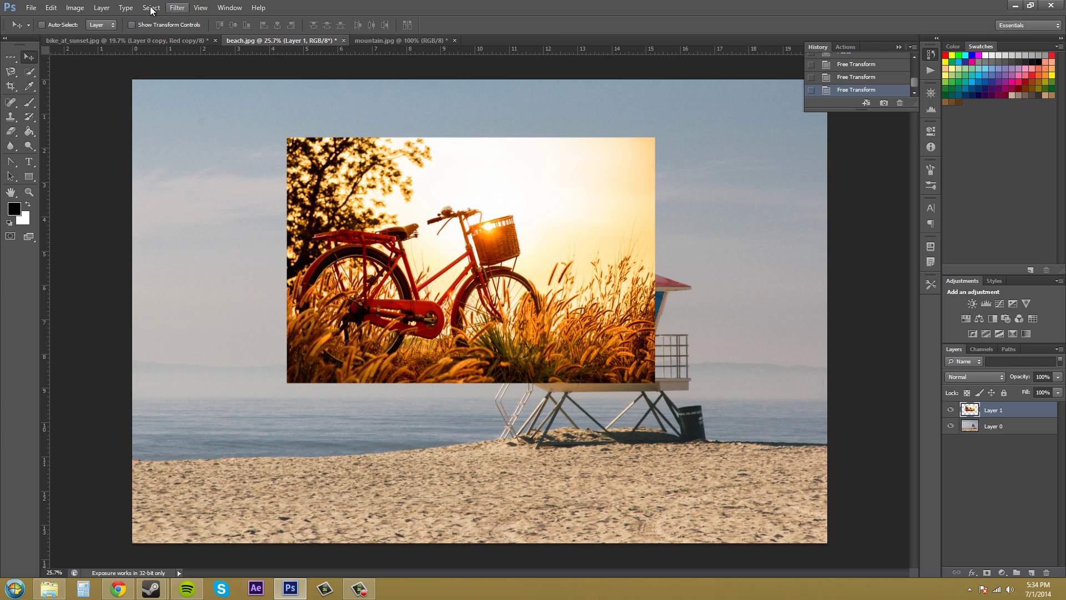
- Apply Transform Again to enlarge the layer once more, then move it lower over the tower
left_click(75, 8)
mouse_move(51, 8)
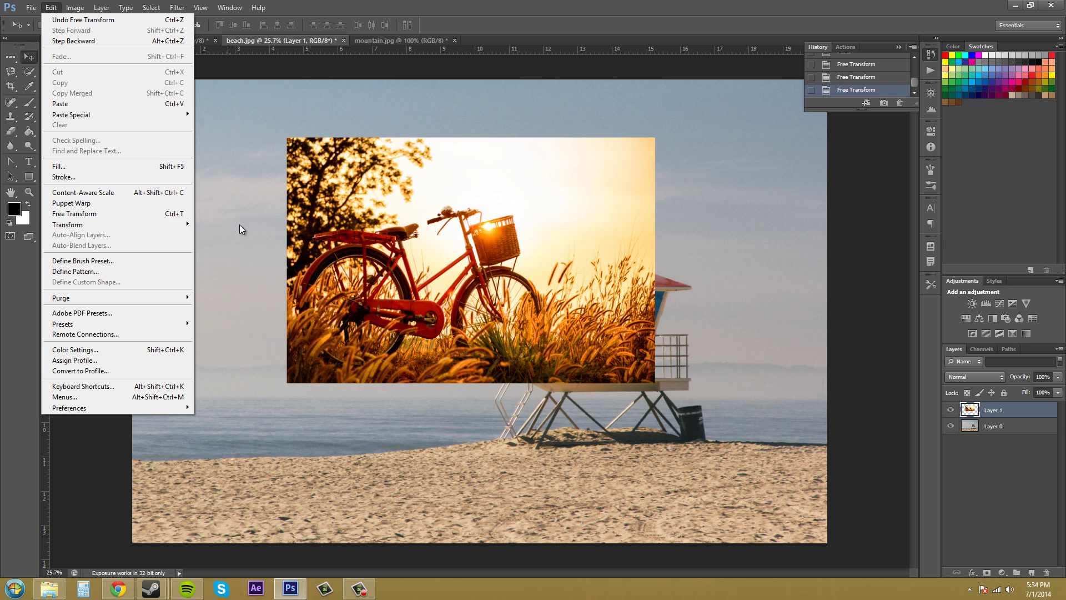
mouse_move(166, 224)
left_click(220, 224)
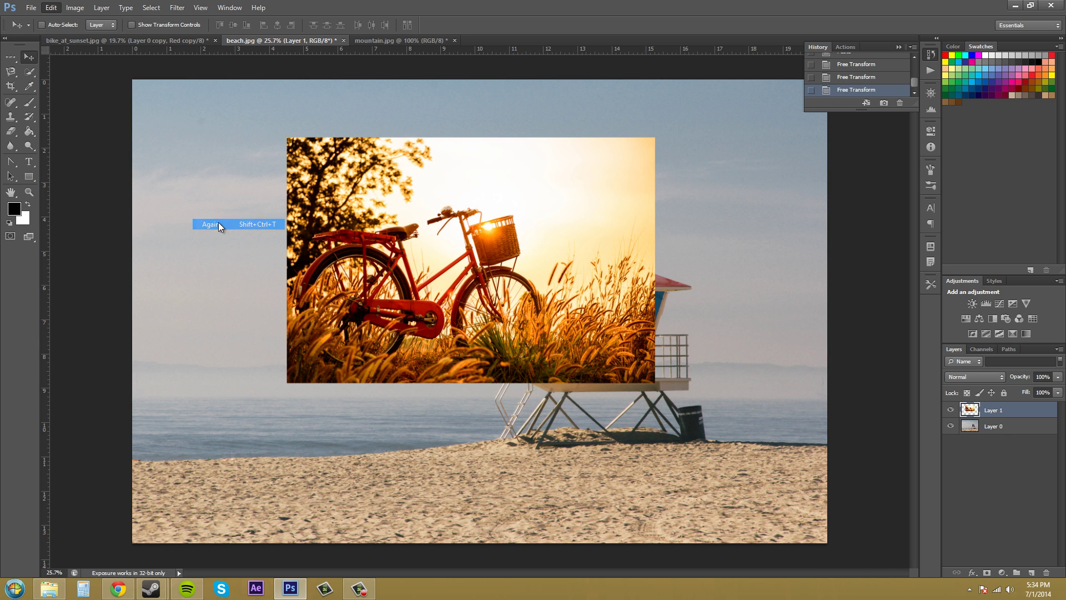
left_click_drag(517, 183, 515, 247)
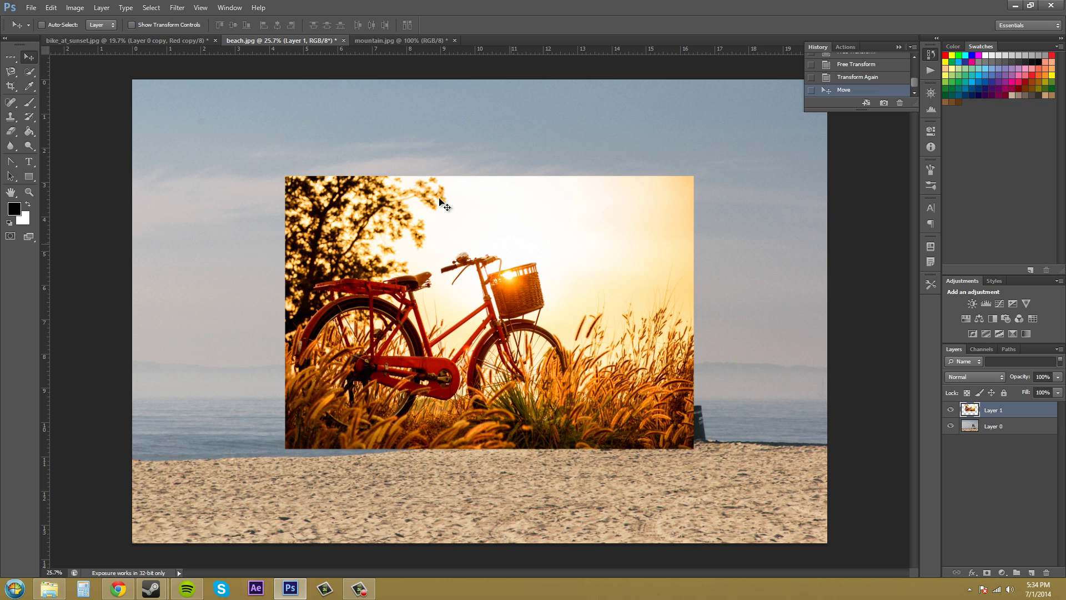
left_click(72, 8)
mouse_move(51, 7)
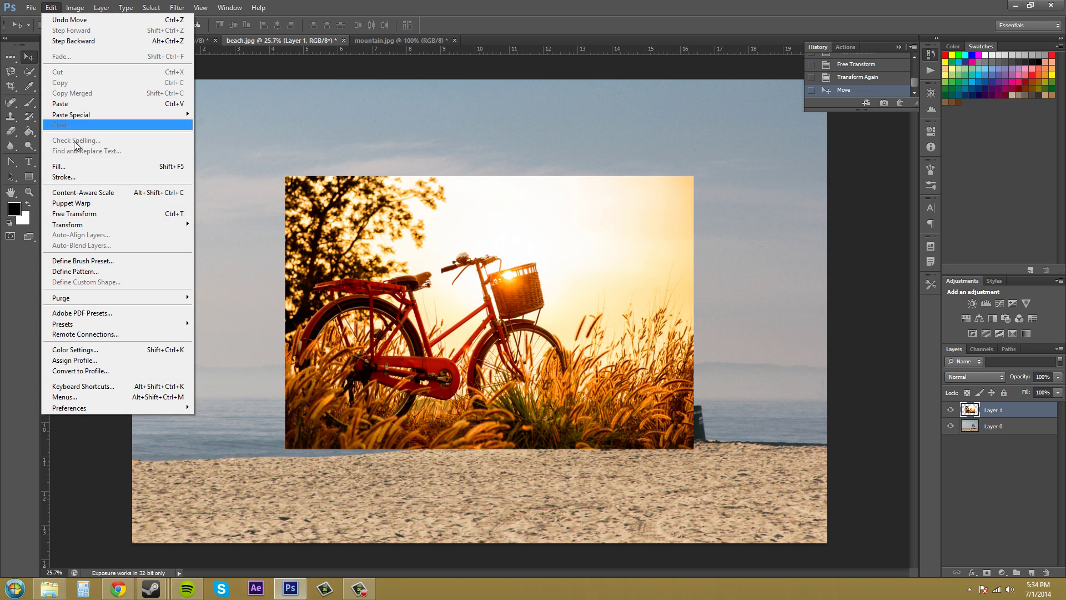
mouse_move(129, 223)
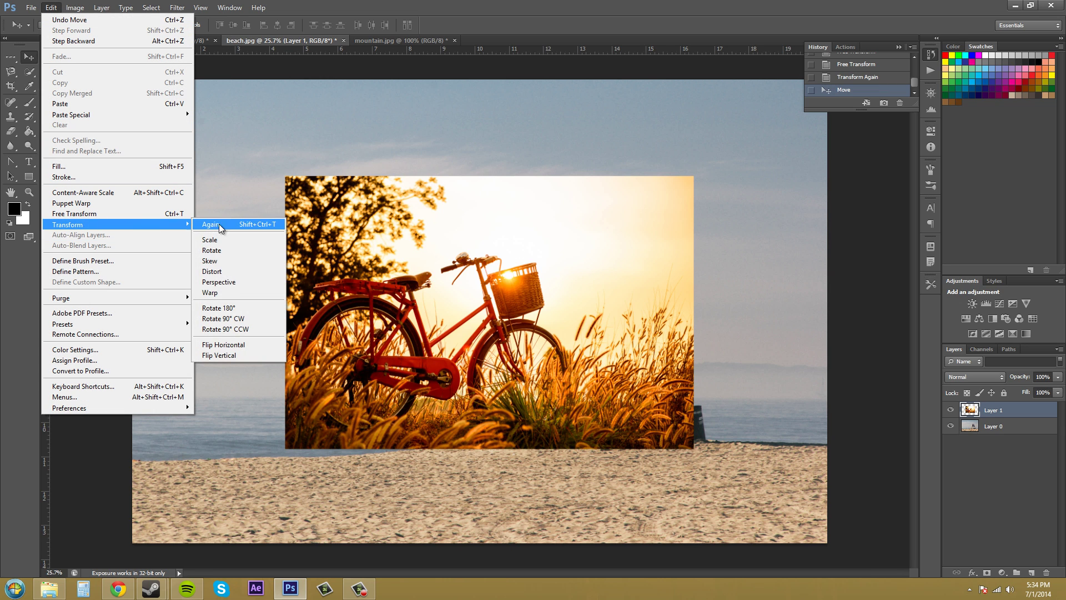
left_click(222, 261)
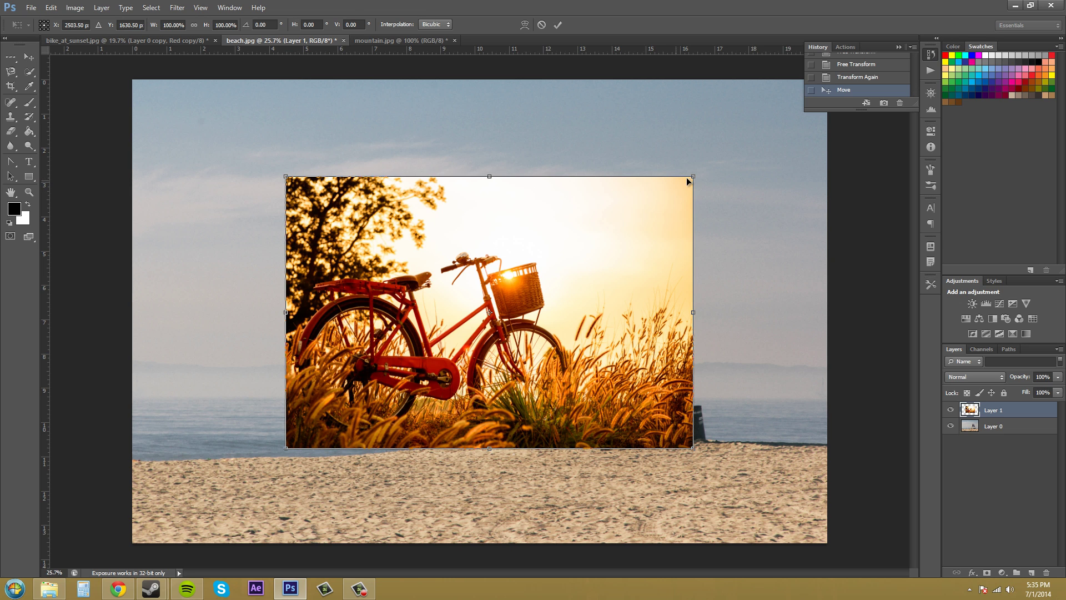
left_click_drag(697, 178, 602, 230)
key("ctrl+z")
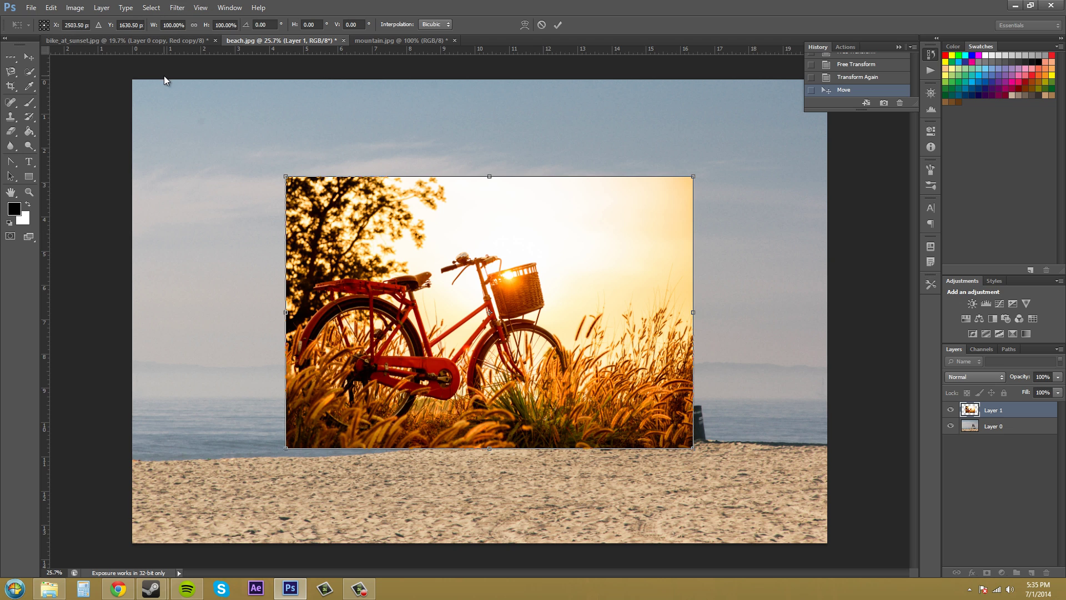
key("Return")
left_click(45, 9)
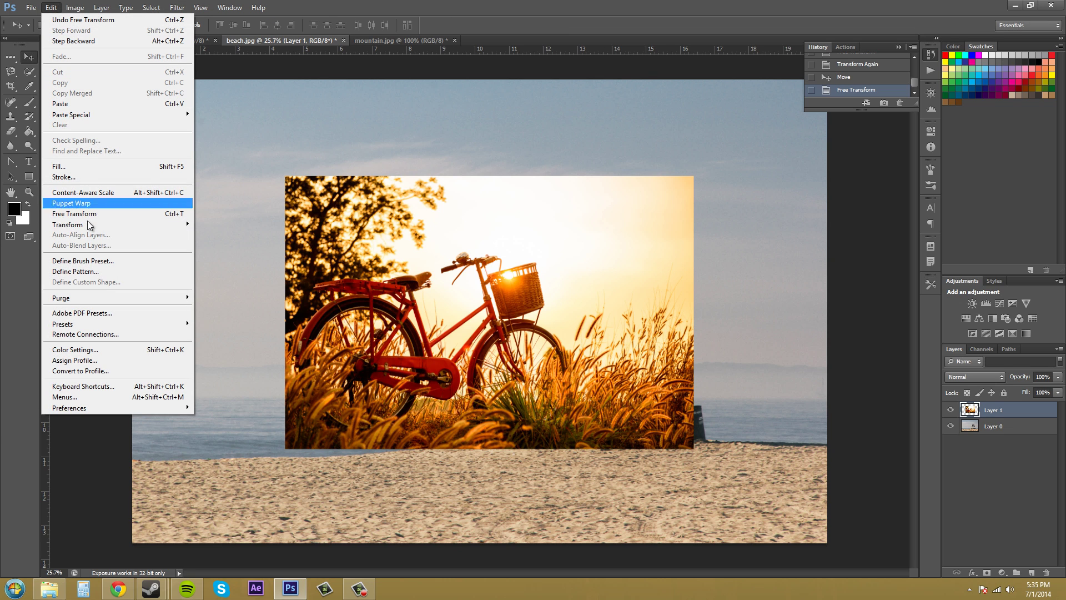
mouse_move(89, 225)
left_click(211, 272)
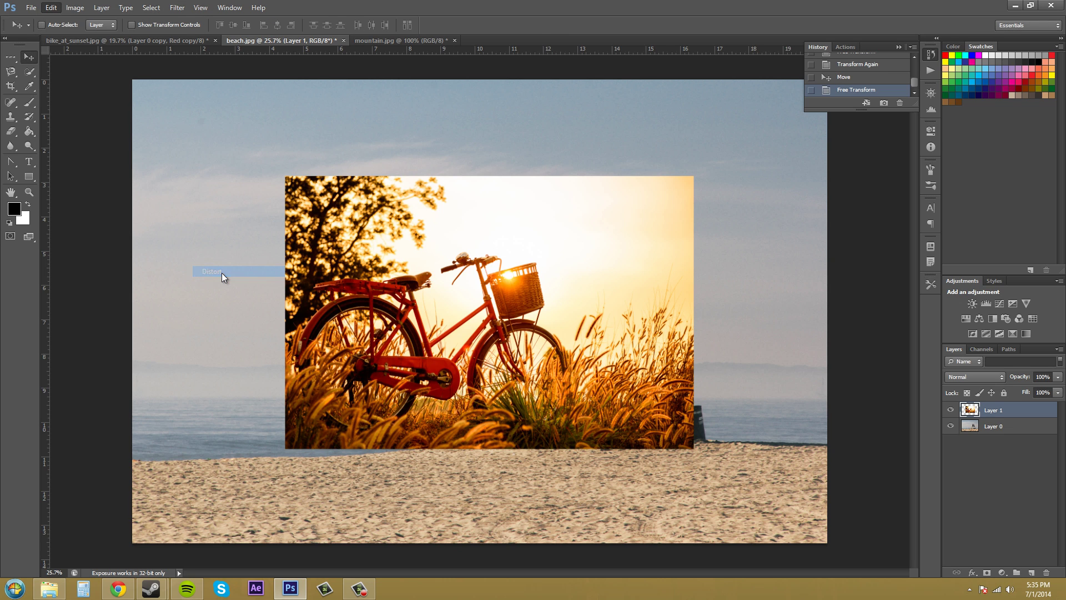
left_click_drag(694, 177, 678, 212)
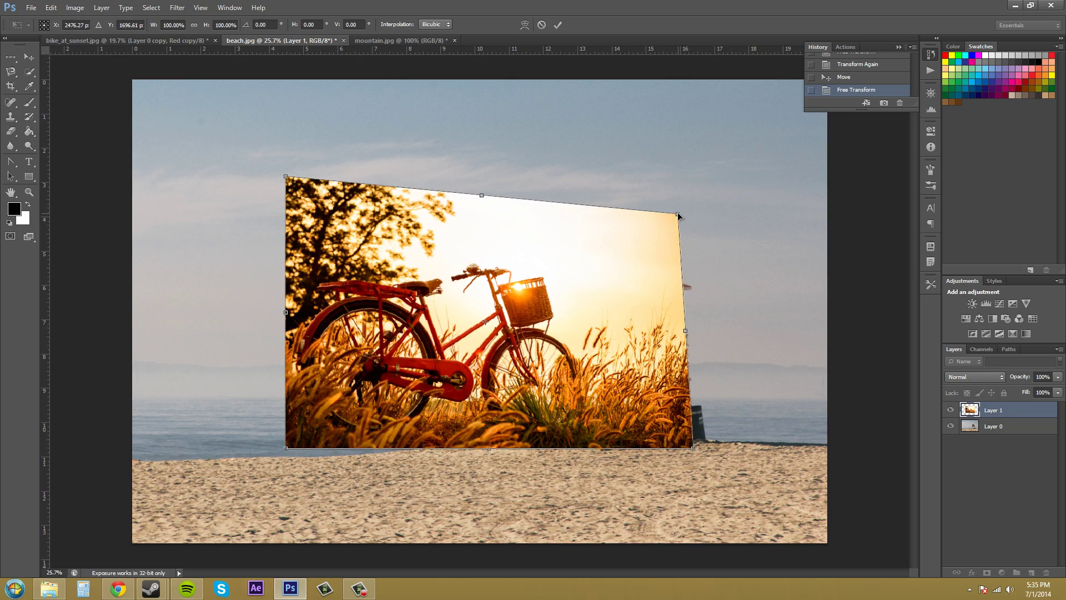
key("ctrl+z")
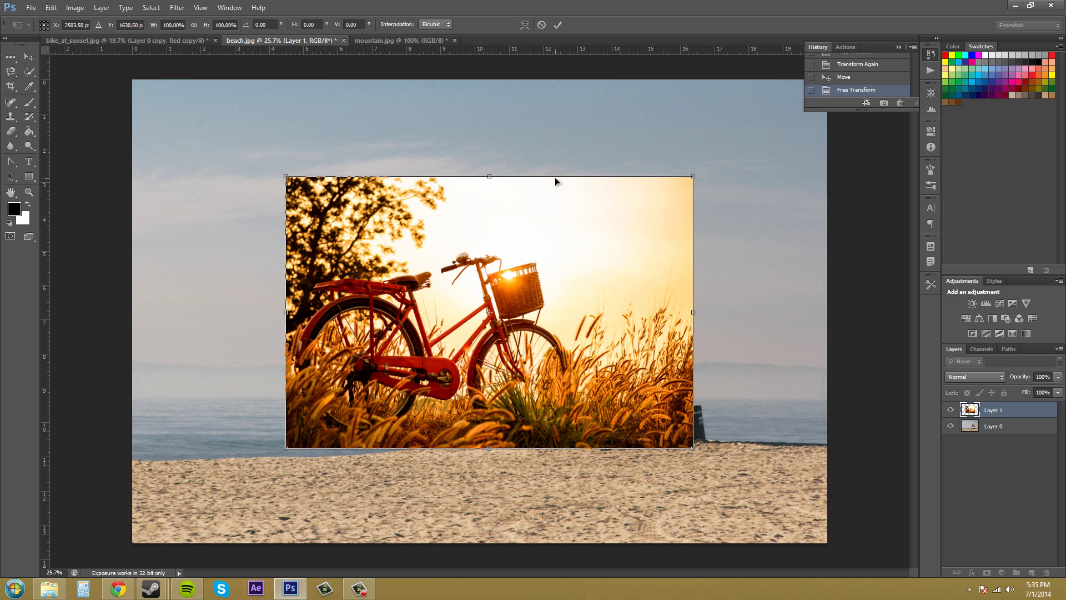
key("Return")
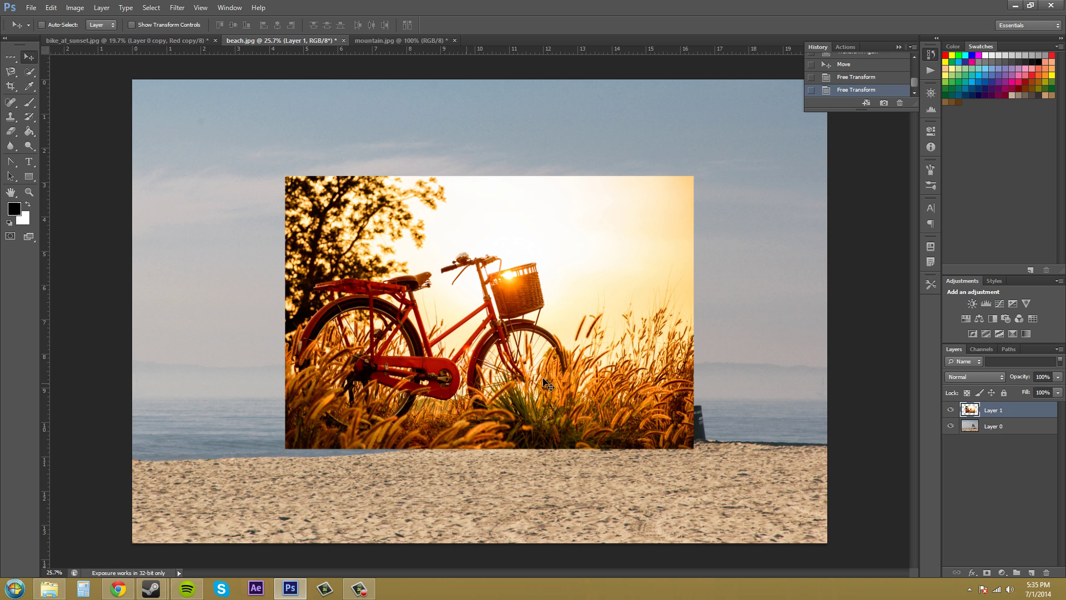
- Start a Perspective transform on the bicycle layer and try raising its right side, then undo
left_click(77, 11)
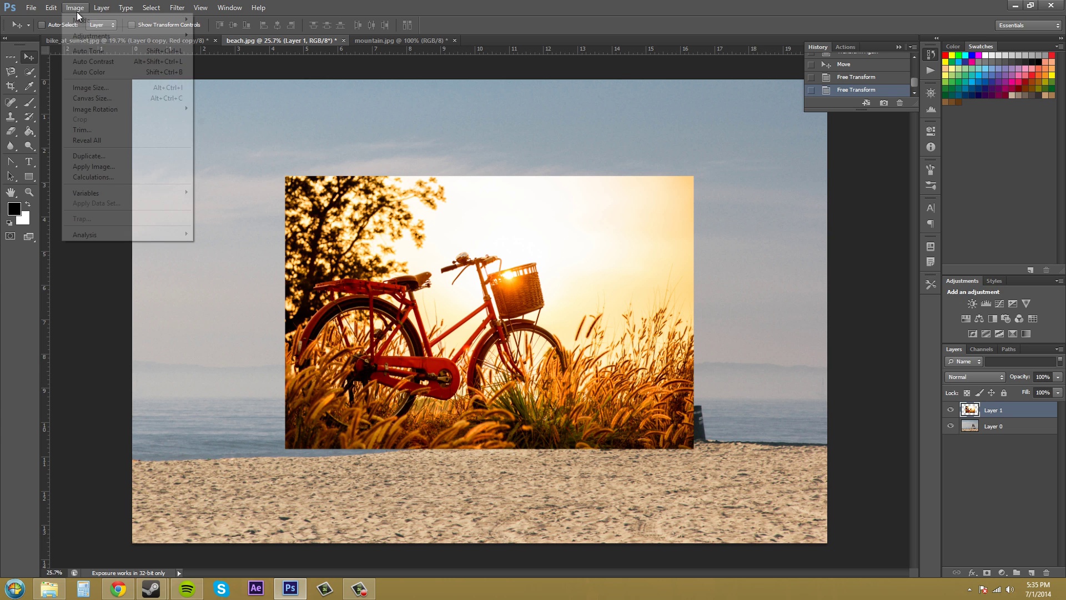
mouse_move(52, 9)
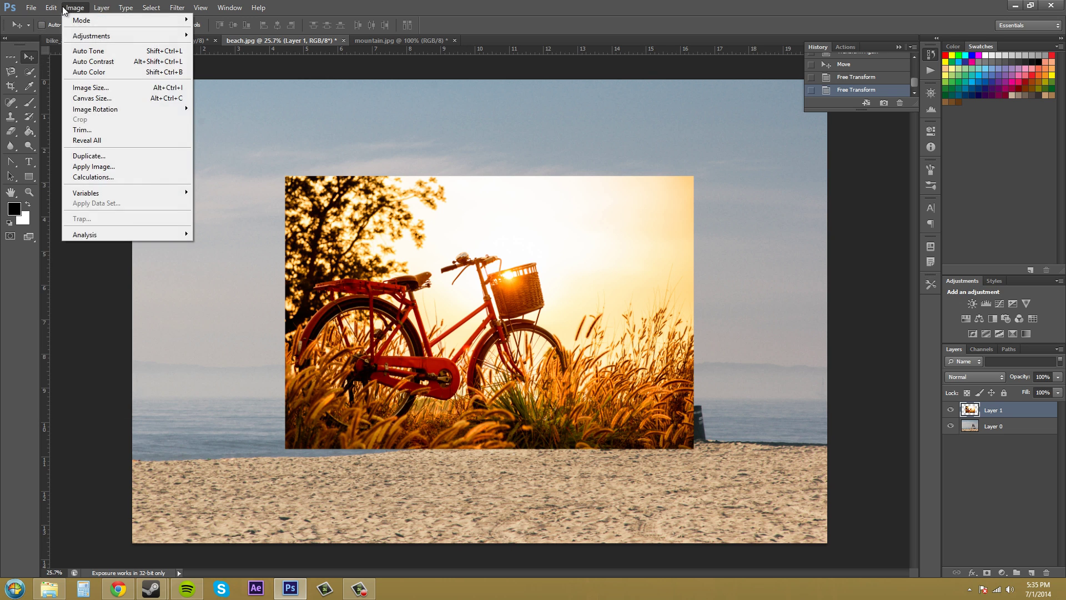
mouse_move(156, 228)
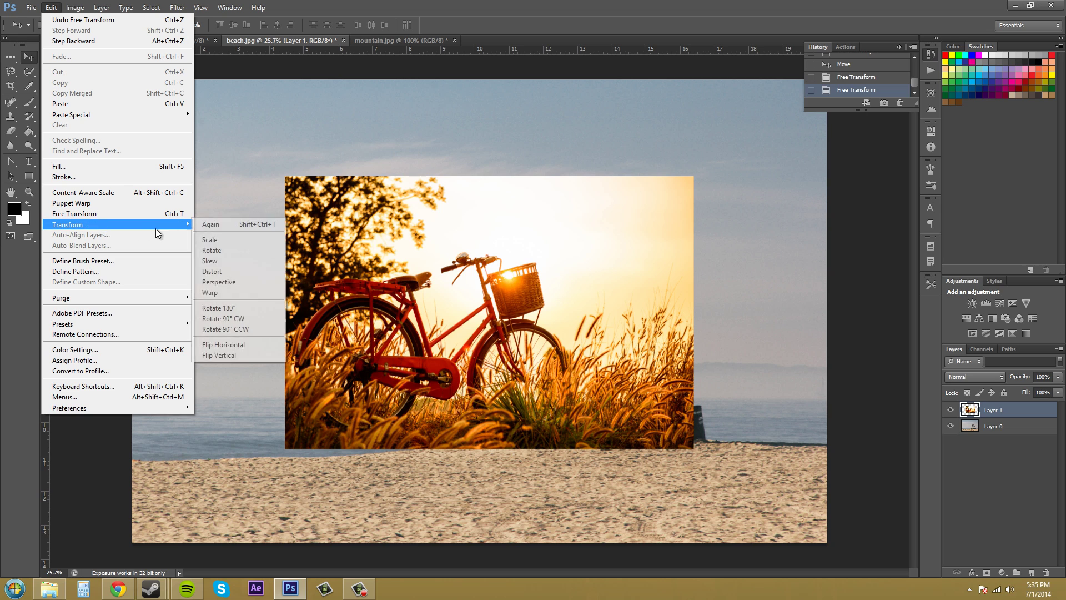
left_click(242, 281)
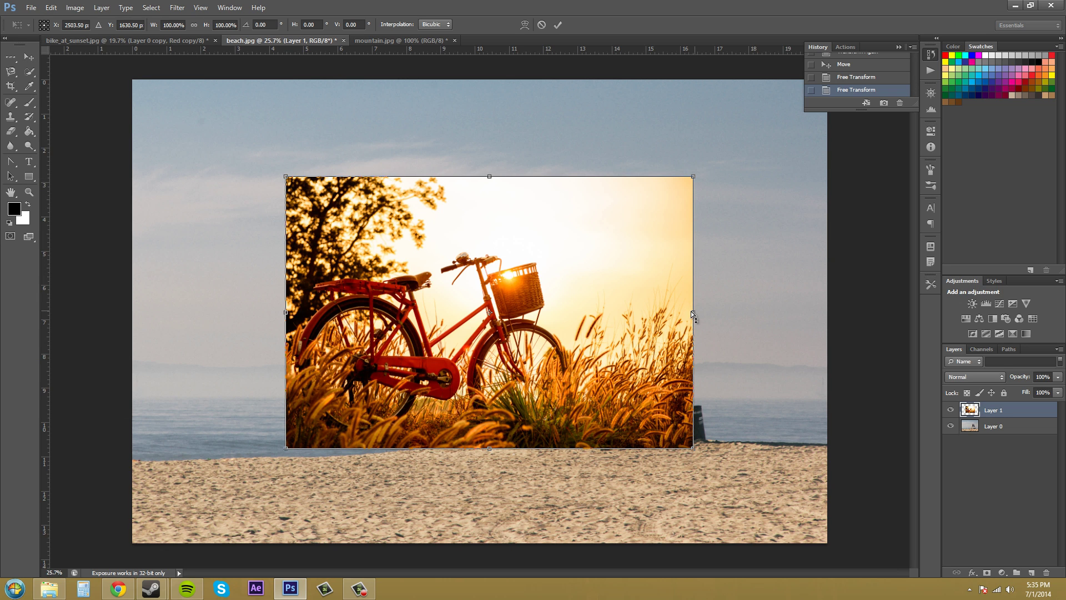
left_click_drag(692, 312, 634, 218)
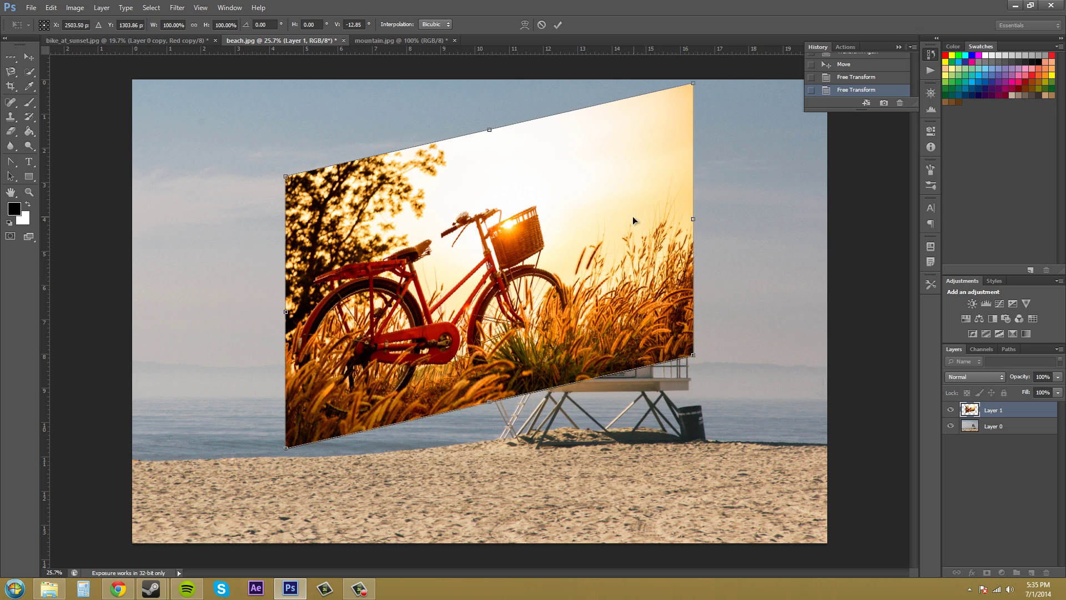
key("ctrl+z")
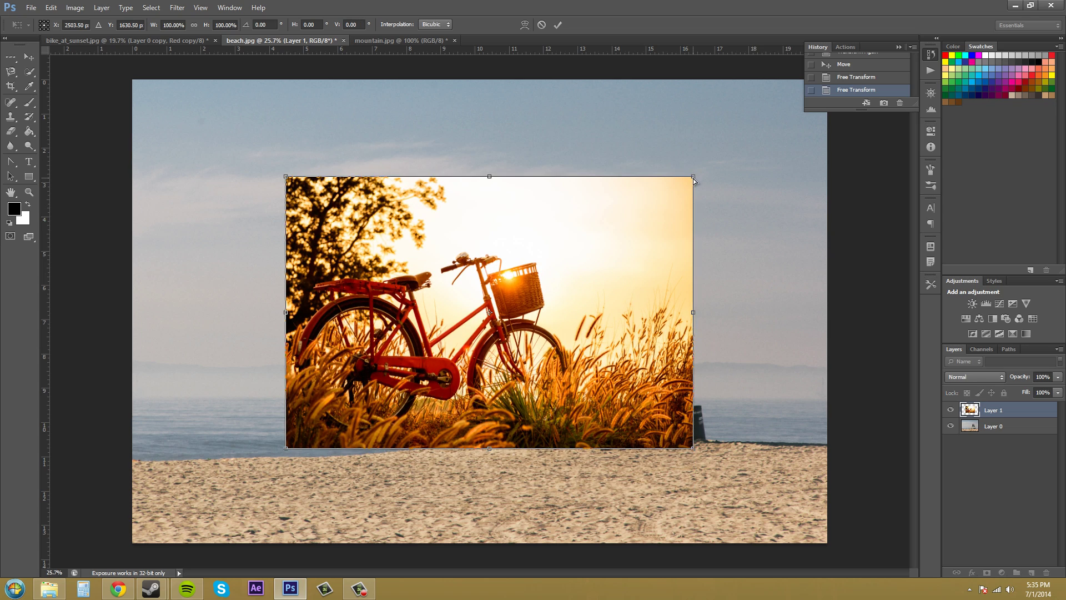
- Test undone corner and top-edge changes, then raise the right edge to skew the layer -1.32°
left_click_drag(690, 180, 651, 218)
key("ctrl+z")
mouse_move(500, 179)
left_mouse_down()
mouse_move(538, 178)
mouse_move(352, 195)
mouse_move(466, 199)
mouse_move(489, 189)
left_mouse_up()
key("ctrl+z")
mouse_move(694, 261)
left_mouse_down()
mouse_move(689, 212)
mouse_move(695, 261)
left_mouse_up()
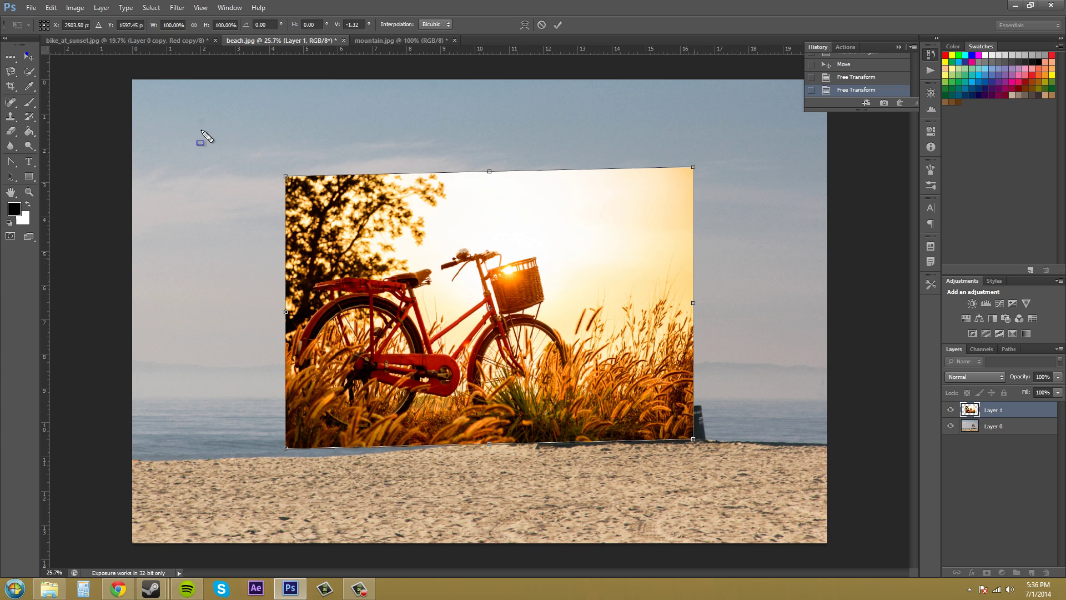
- Cancel the pending skew so the bicycle layer returns to an upright rectangle
left_click_drag(234, 349, 306, 118)
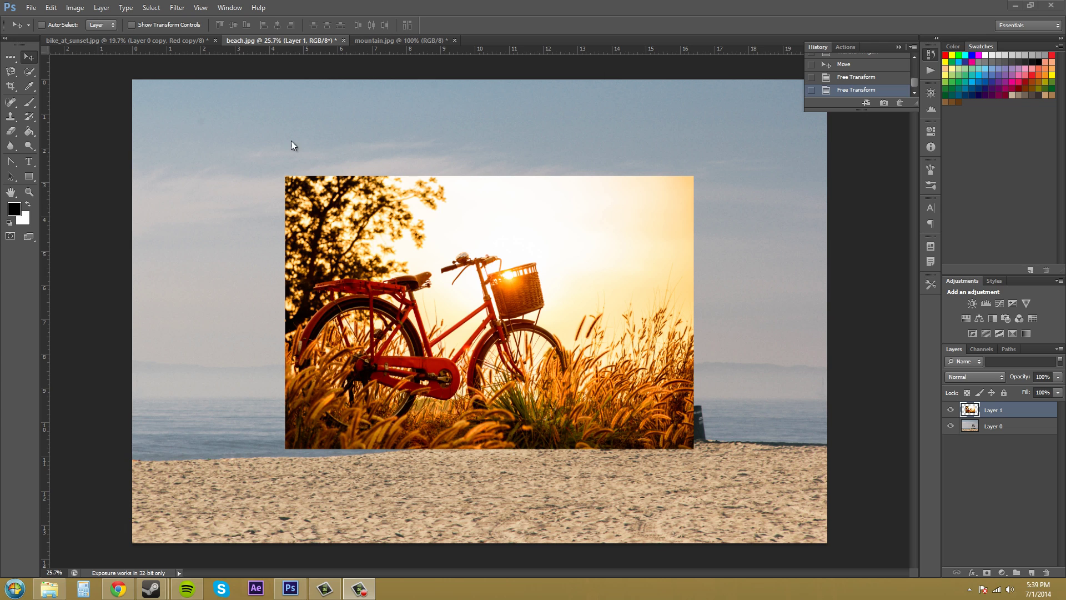
- Start a Warp on the bike photo and test bending grid points, undoing each bend
left_click(51, 7)
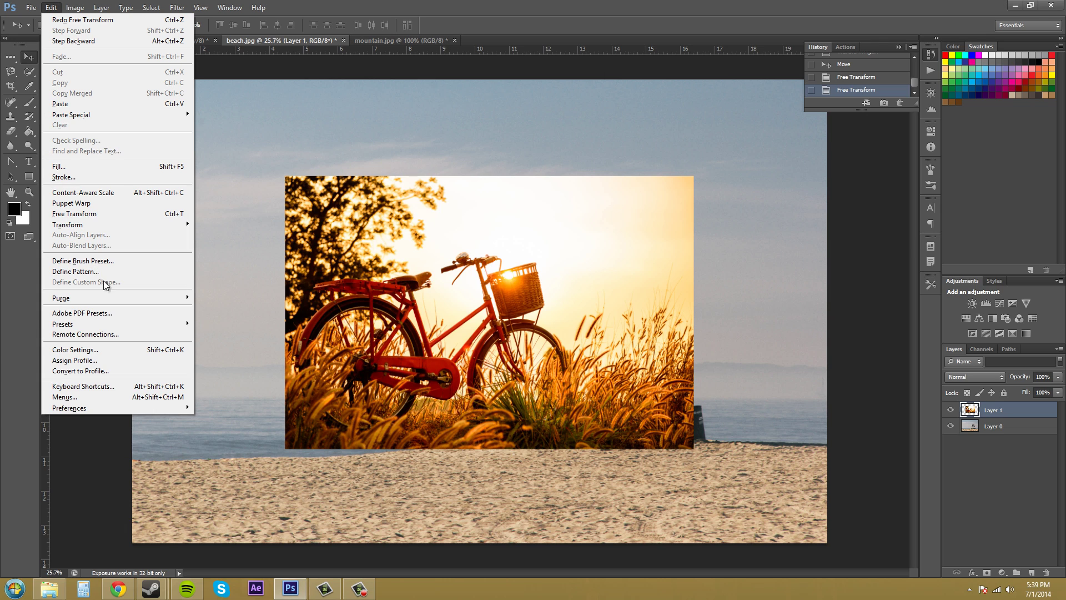
mouse_move(112, 228)
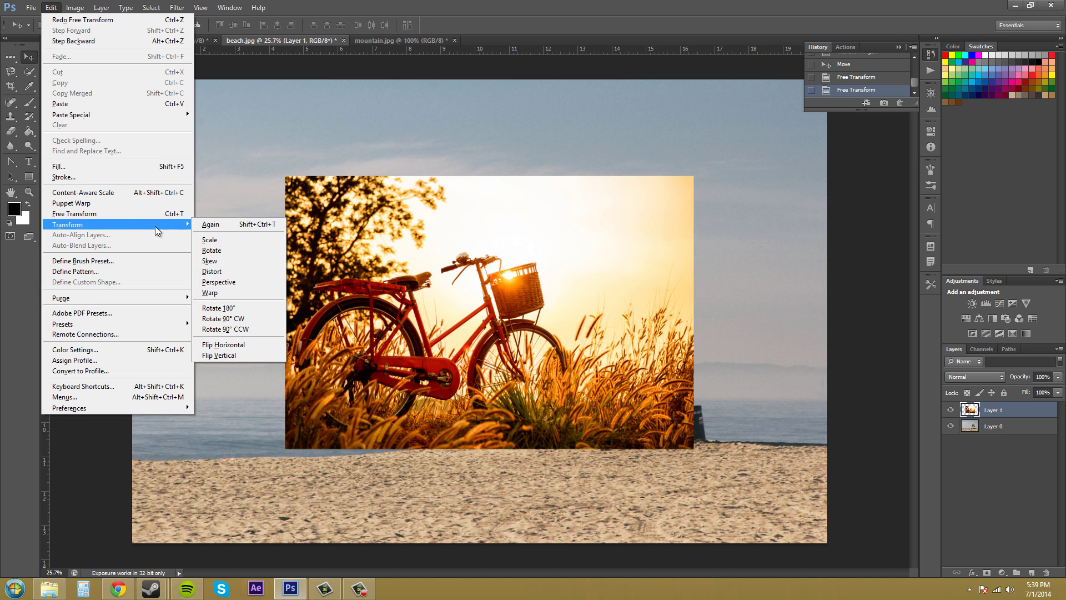
left_click(211, 292)
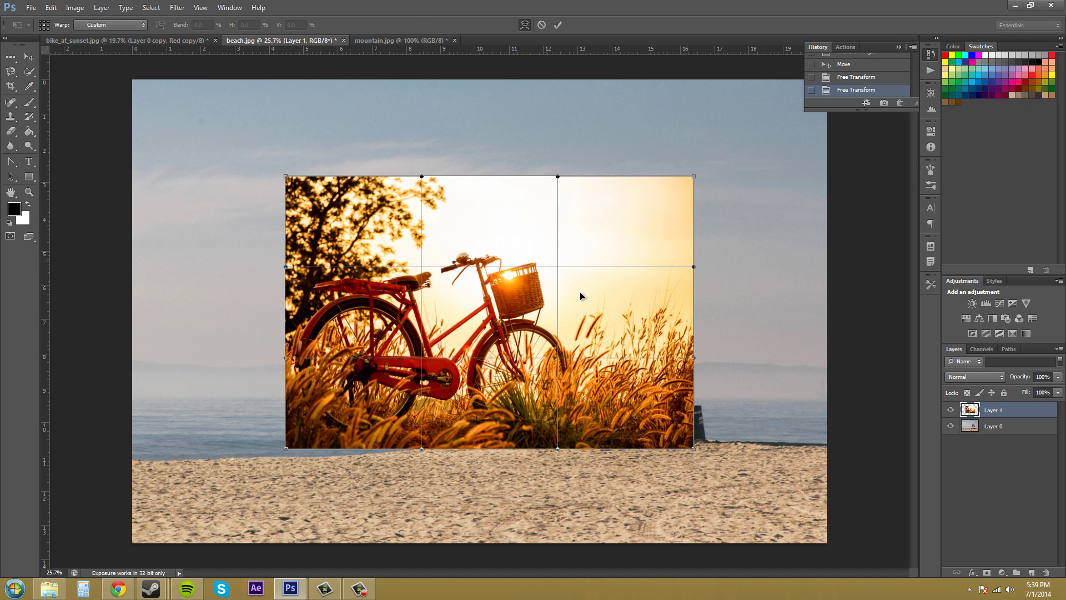
left_click_drag(565, 265, 542, 270)
key("ctrl+z")
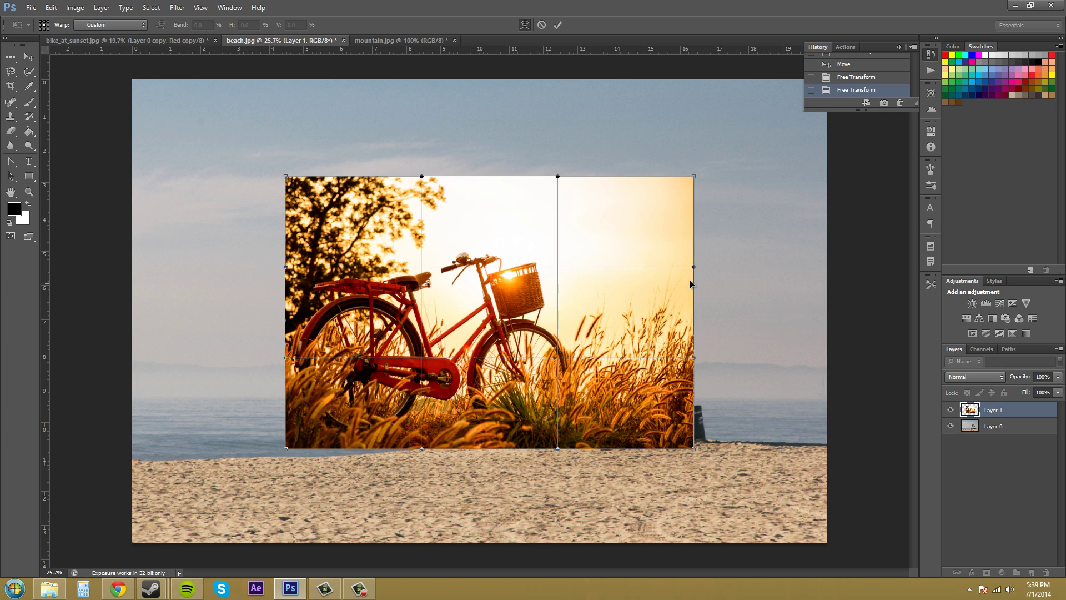
left_click_drag(694, 266, 782, 172)
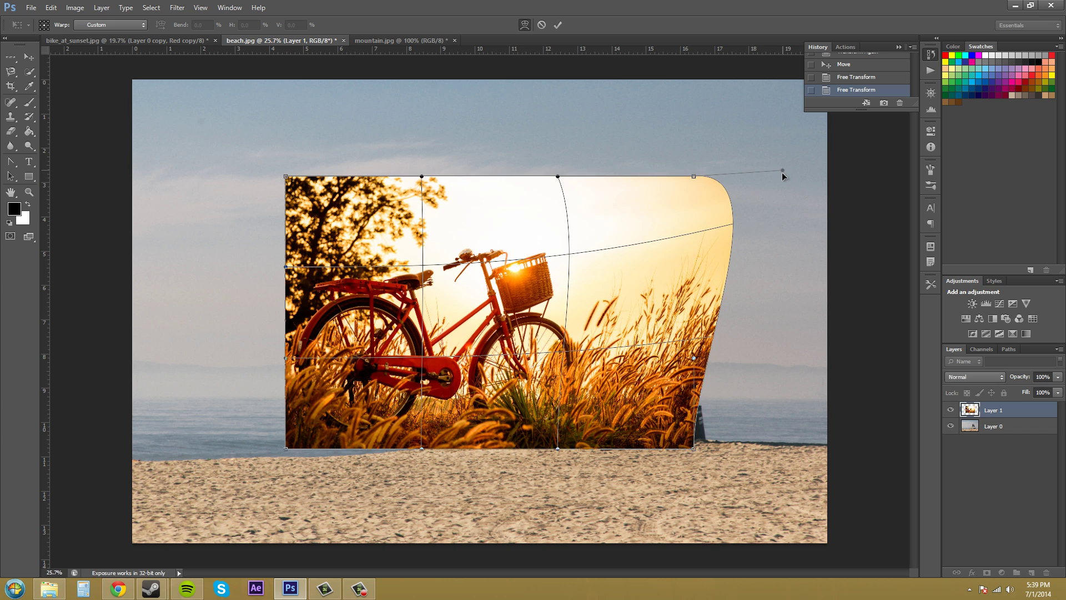
key("ctrl+z")
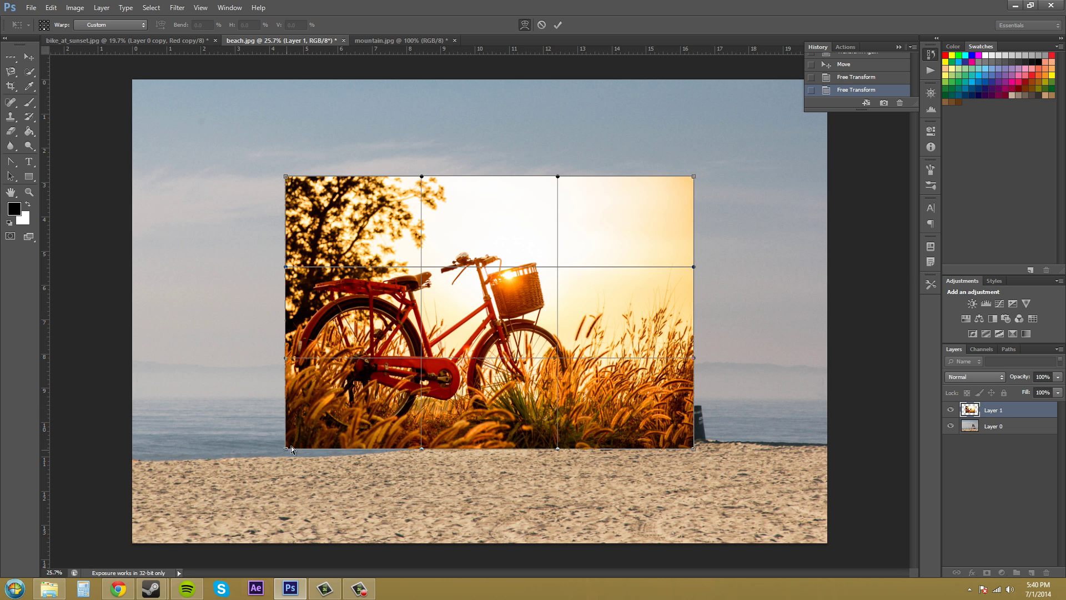
left_click_drag(292, 449, 318, 451)
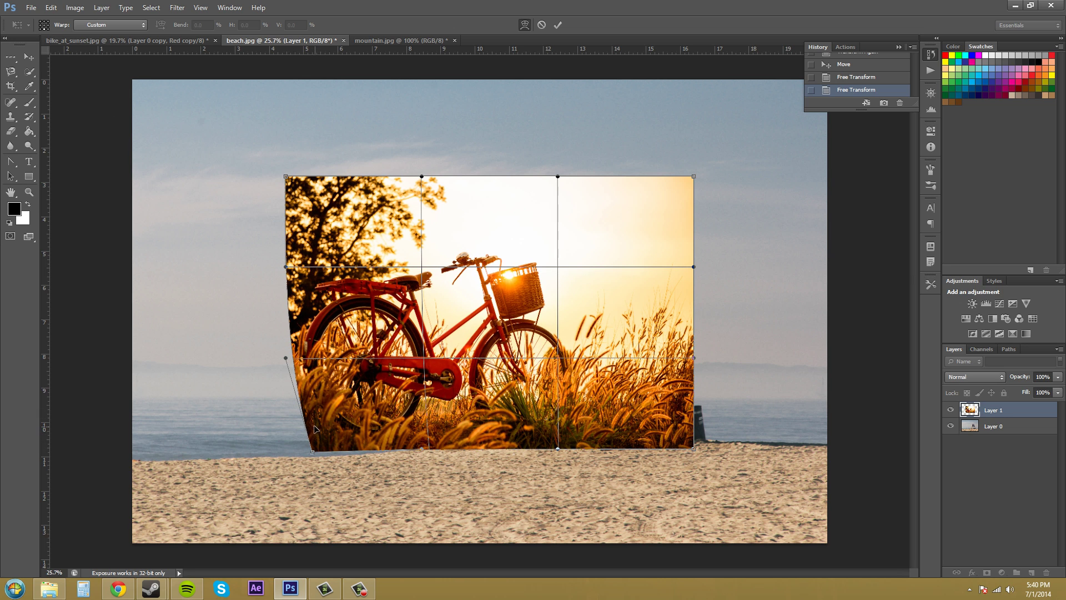
key("ctrl+z")
- Try the Flag warp preset, then set the Warp style to None
left_click(118, 25)
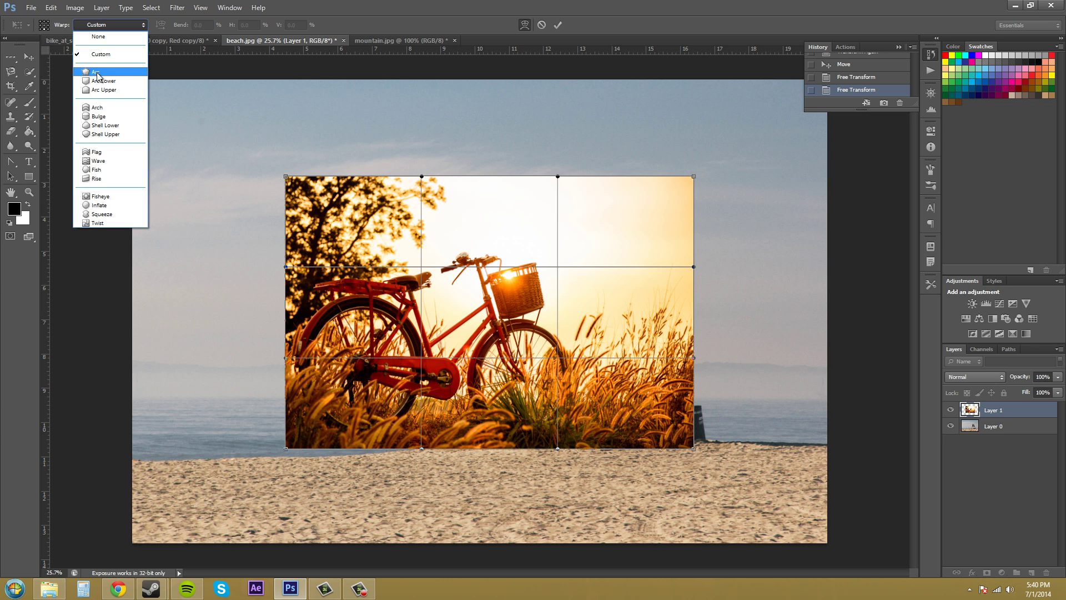
key("Escape")
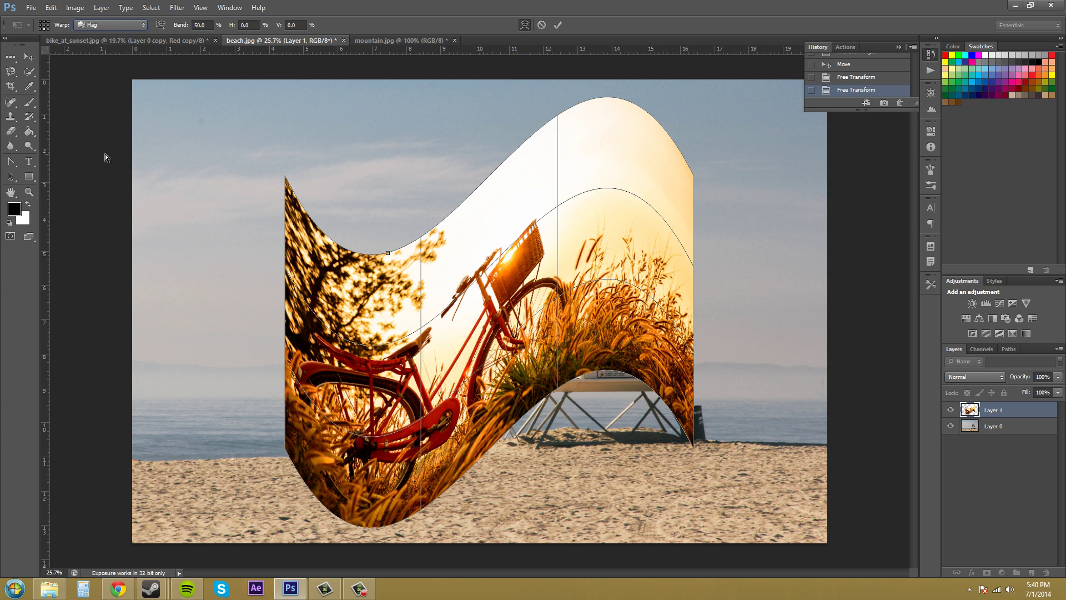
left_click(114, 26)
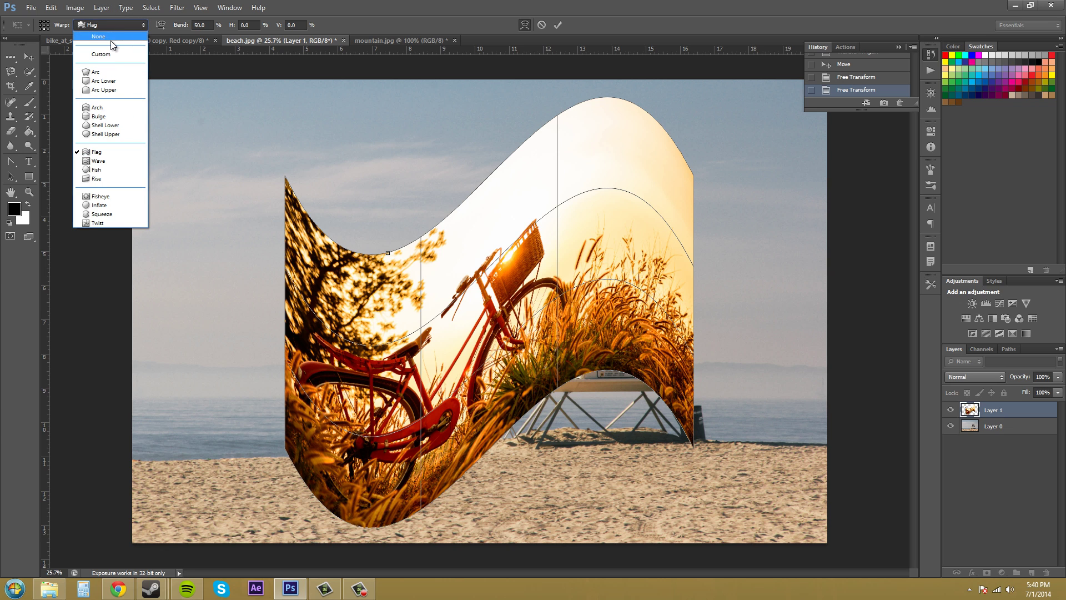
left_click(110, 52)
left_click(105, 25)
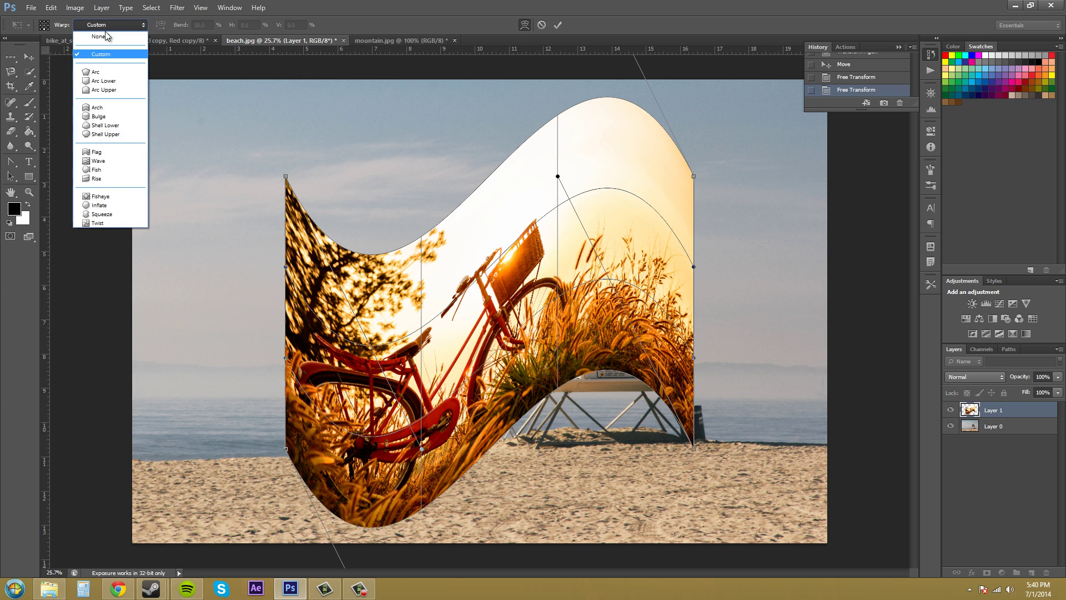
left_click(105, 35)
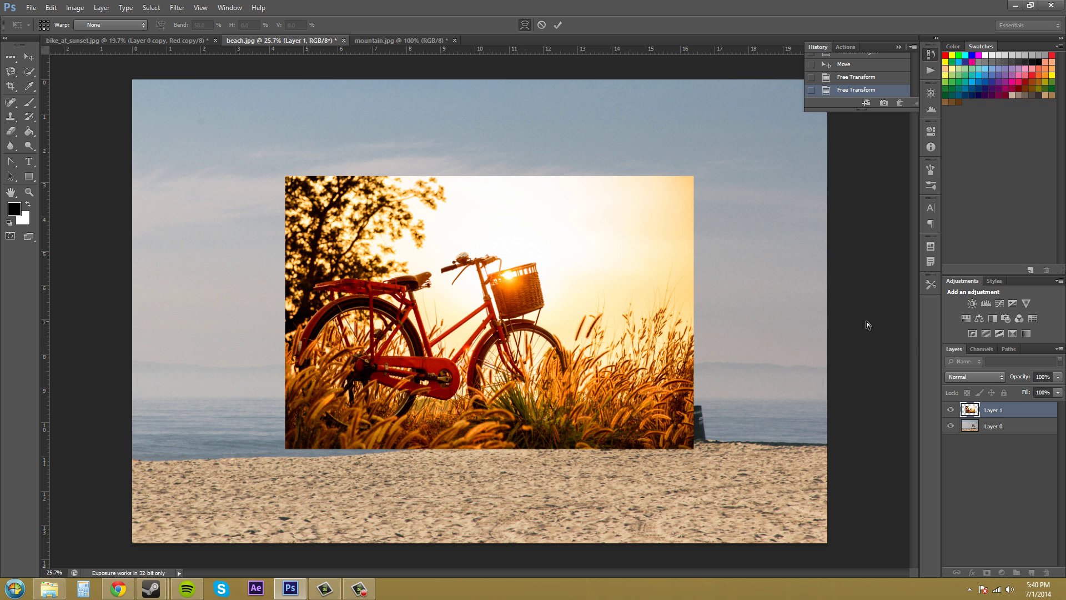
left_click(51, 8)
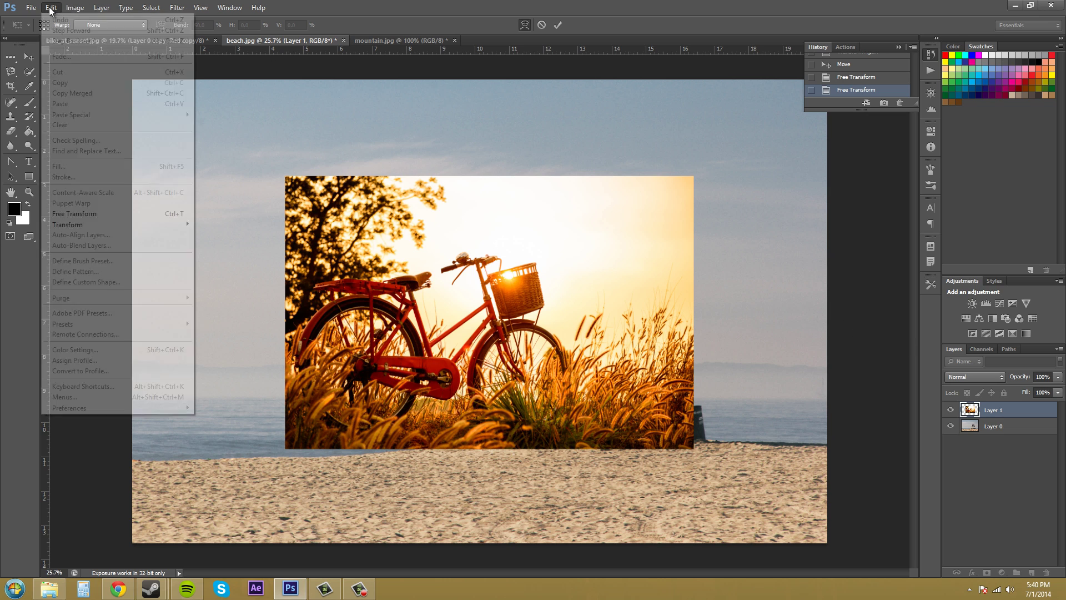
mouse_move(66, 224)
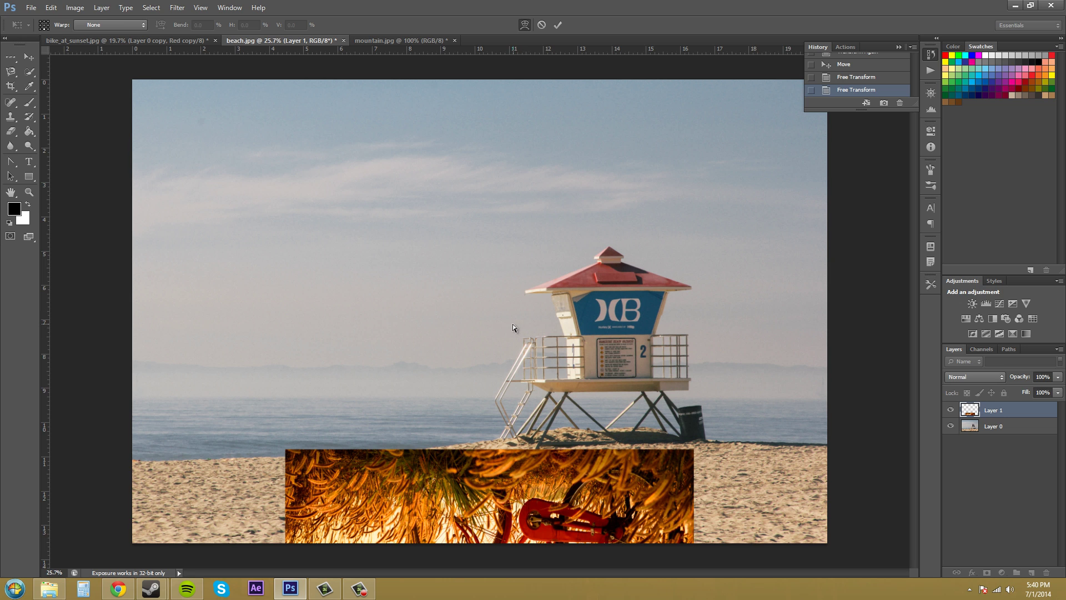
key("ctrl+z")
left_click(50, 8)
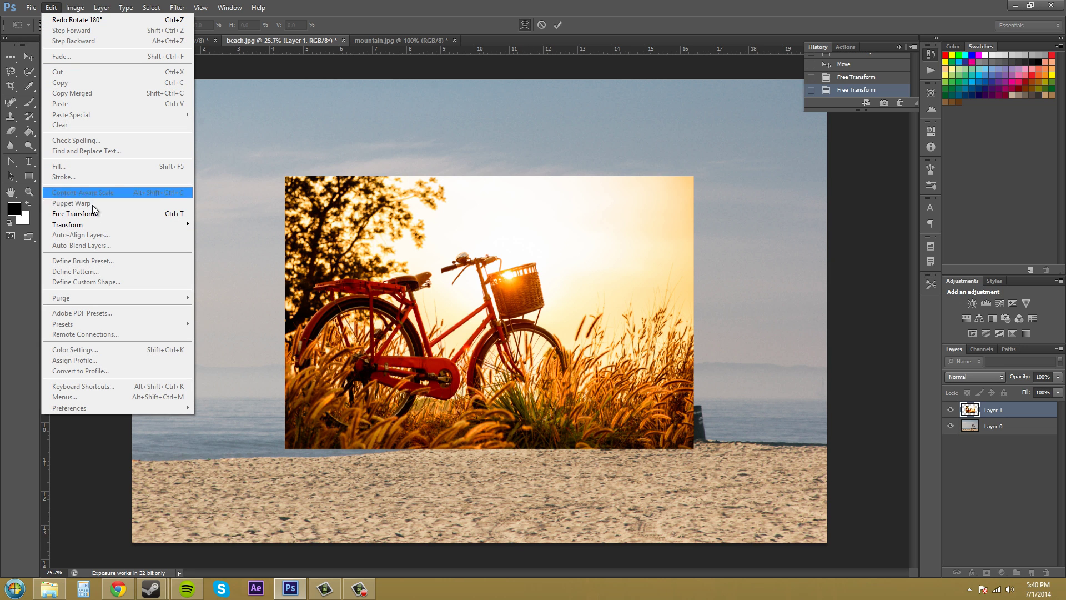
mouse_move(95, 224)
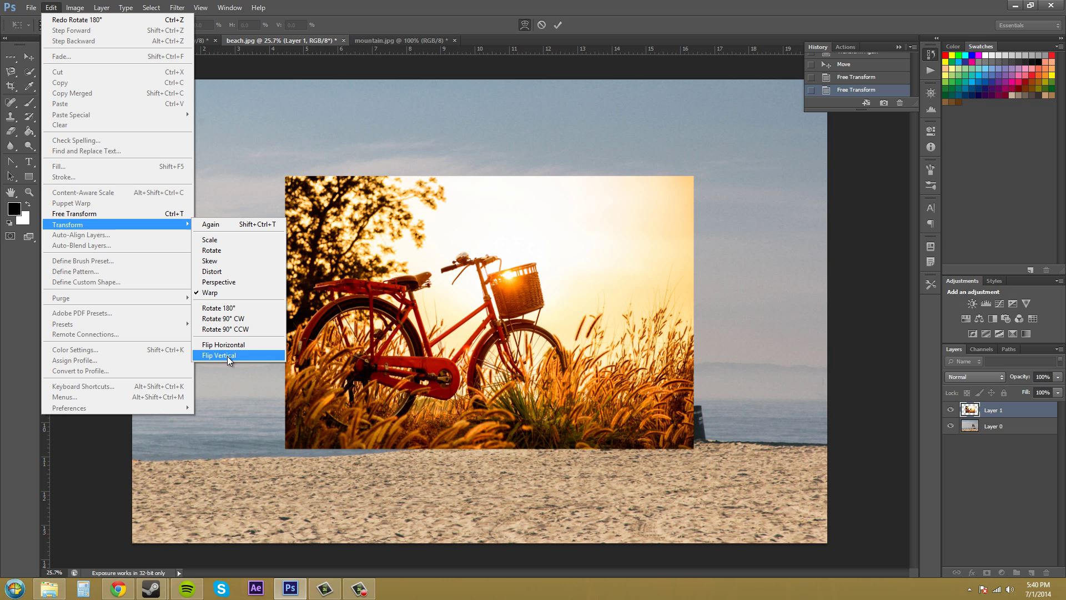
left_click(226, 356)
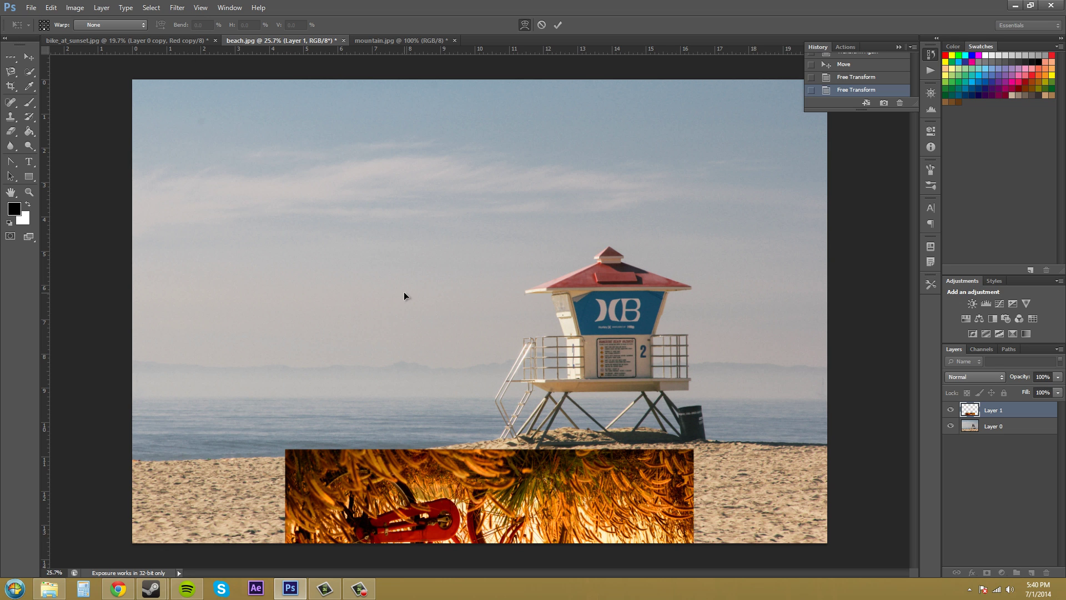
key("ctrl+z")
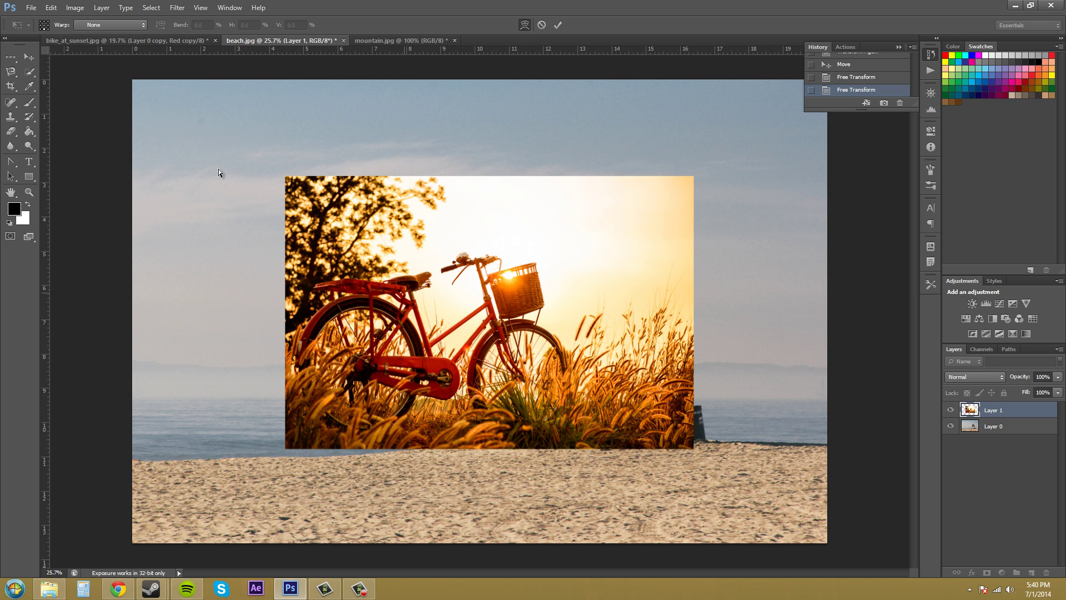
- Flip the bike photo horizontally so the tree sits on the right and the bike faces left
left_click(71, 7)
mouse_move(51, 8)
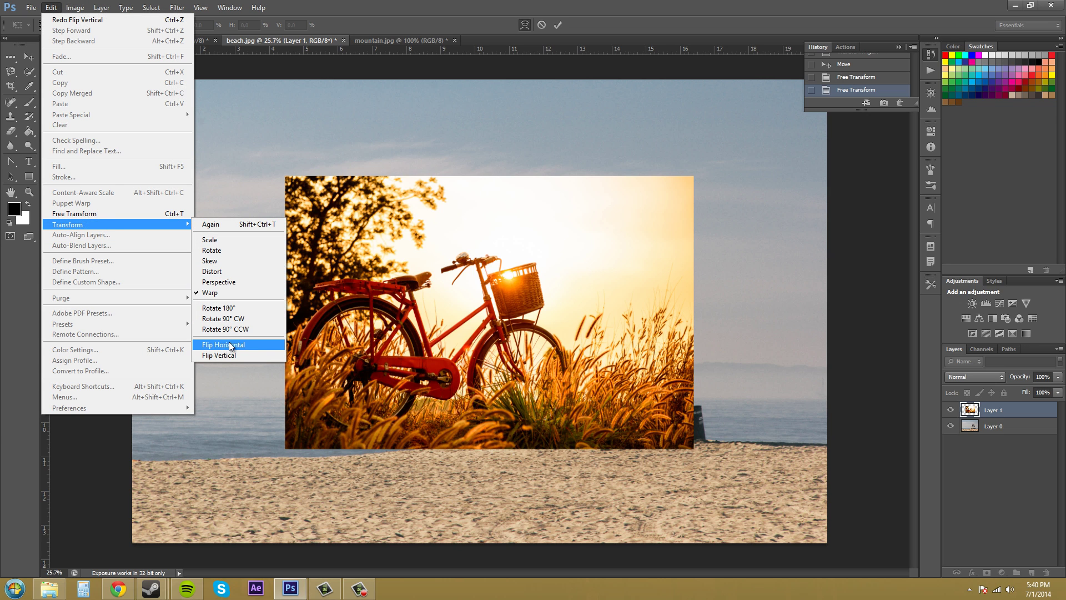
left_click(245, 341)
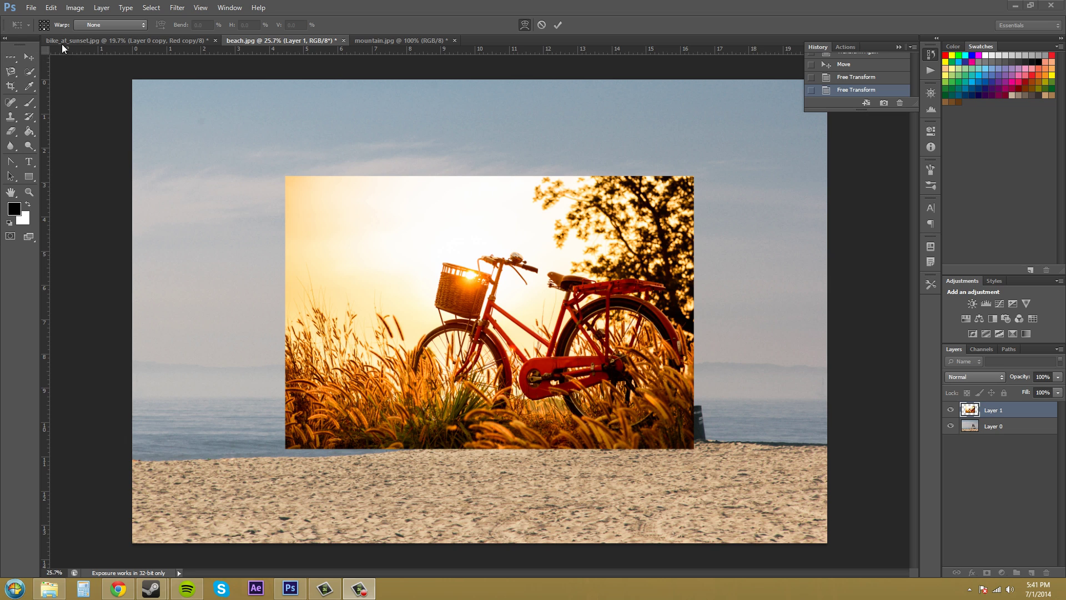
left_click(52, 8)
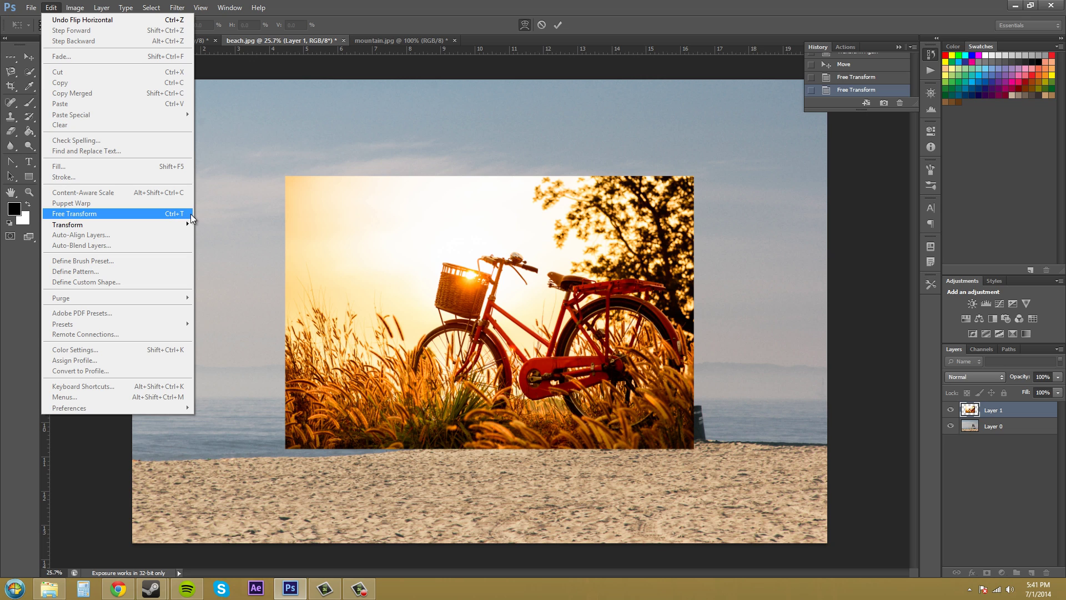
- Close the Edit menu without choosing any command
left_click(838, 306)
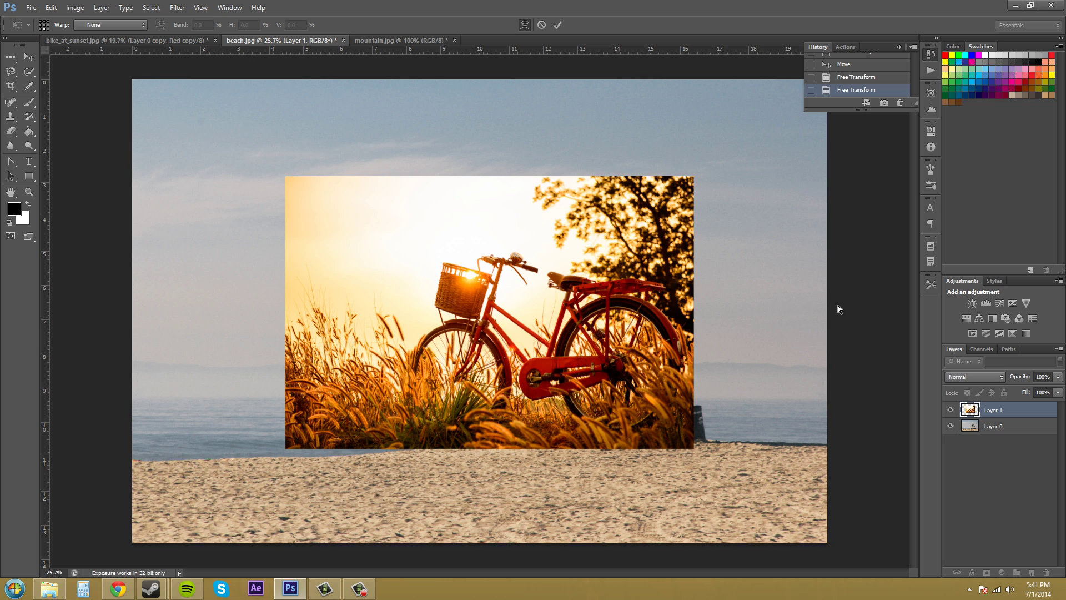